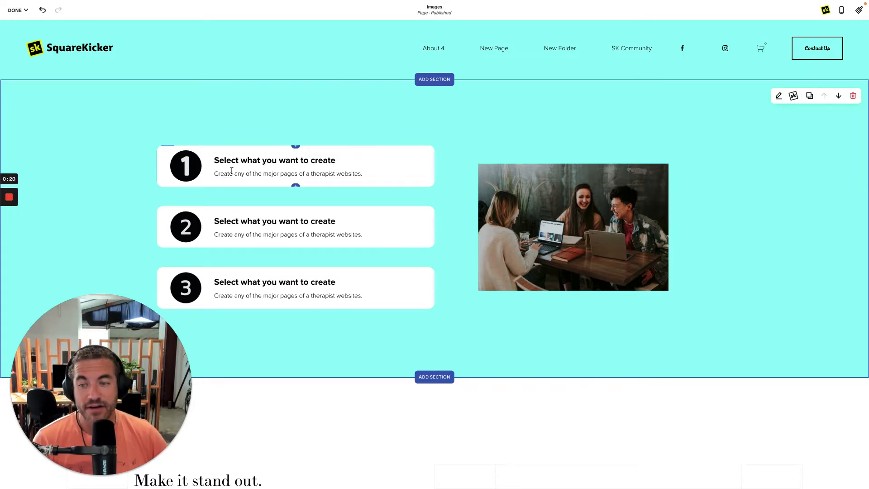
Open the first numbered card's image block settings and examine its content and Card design options.
{"action": "left_click", "coordinate": [232, 170]}
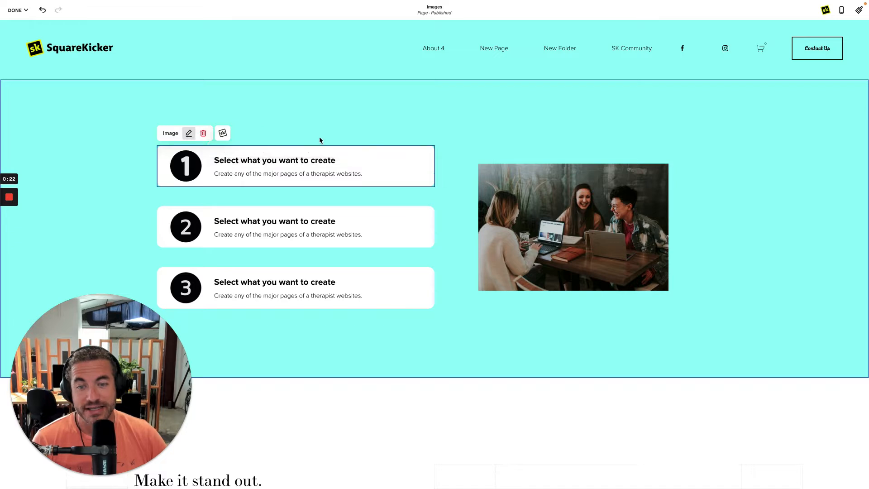
{"action": "double_click", "coordinate": [319, 157]}
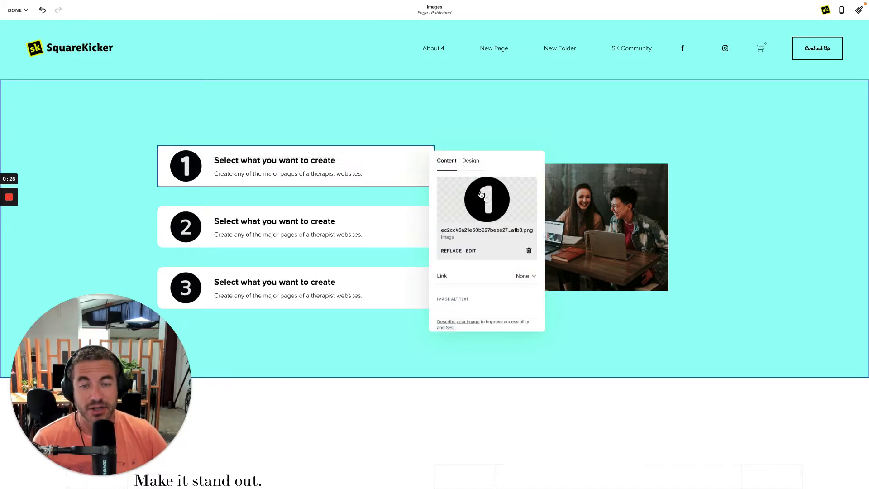
{"action": "left_click", "coordinate": [475, 166]}
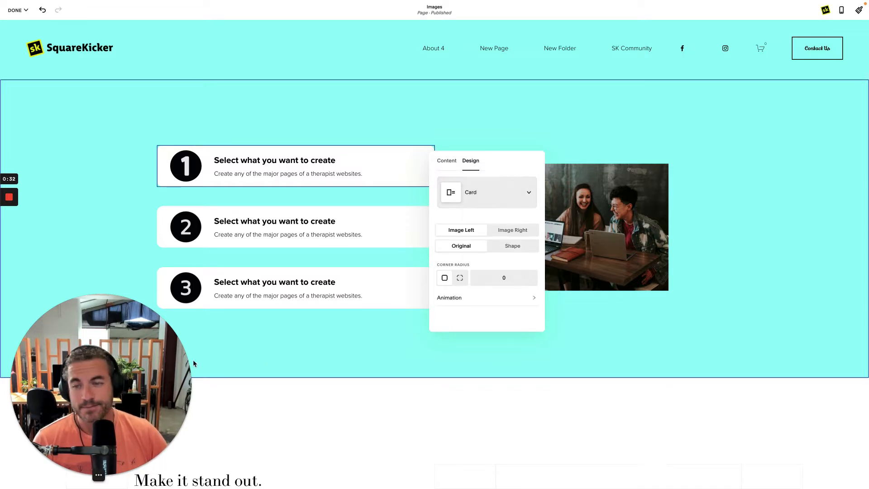
{"action": "left_click", "coordinate": [287, 173]}
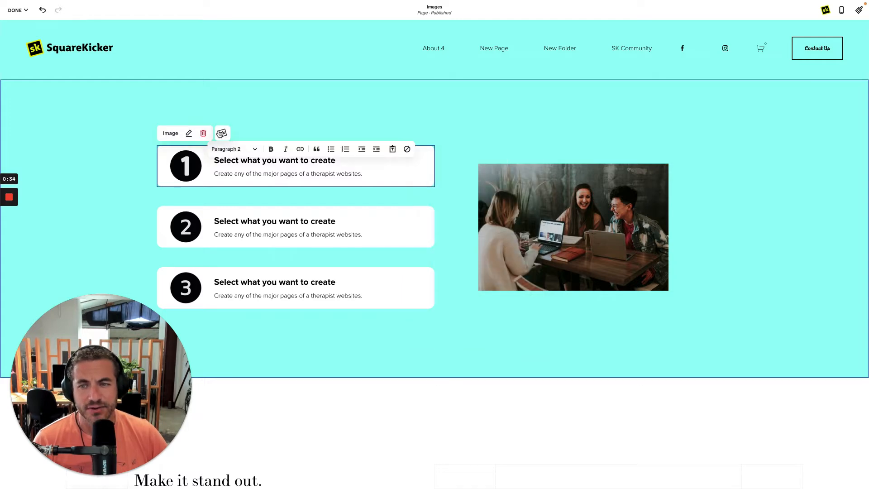
Set the first card's block background to the orange-red palette color in SquareKicker and apply it.
{"action": "left_click", "coordinate": [222, 133]}
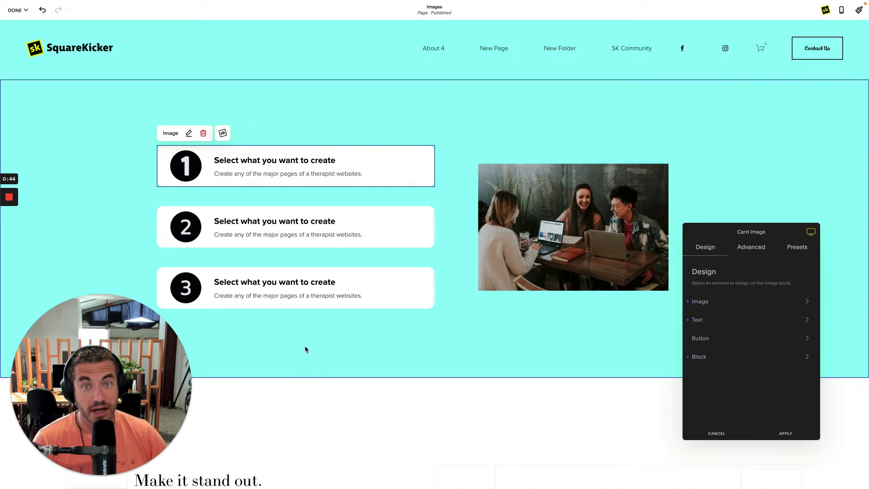
{"action": "left_click", "coordinate": [747, 362]}
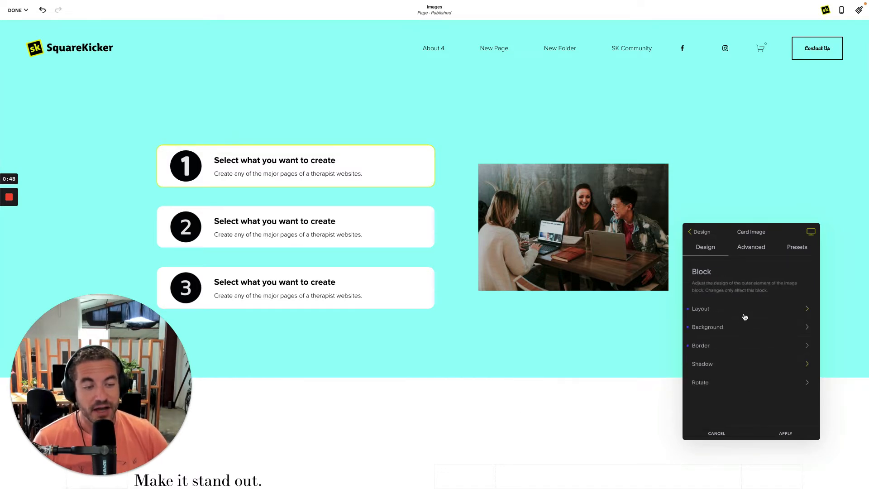
{"action": "left_click", "coordinate": [746, 328]}
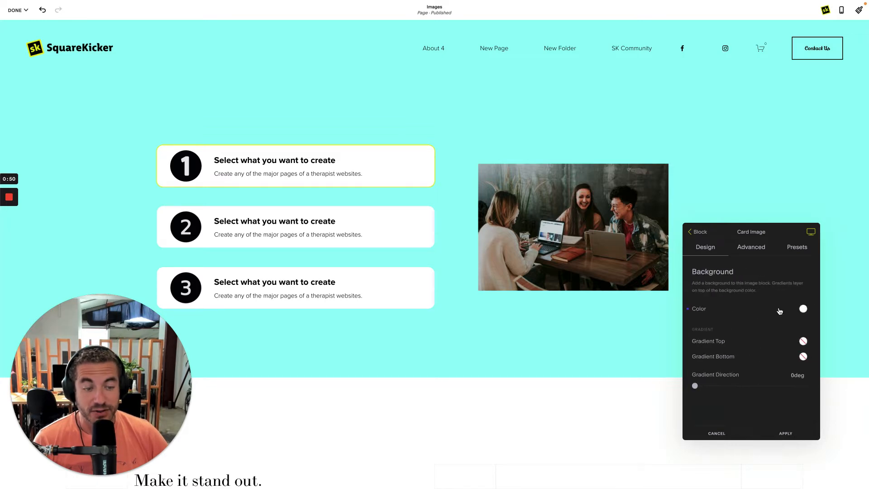
{"action": "left_click", "coordinate": [801, 307]}
{"action": "left_click", "coordinate": [734, 262]}
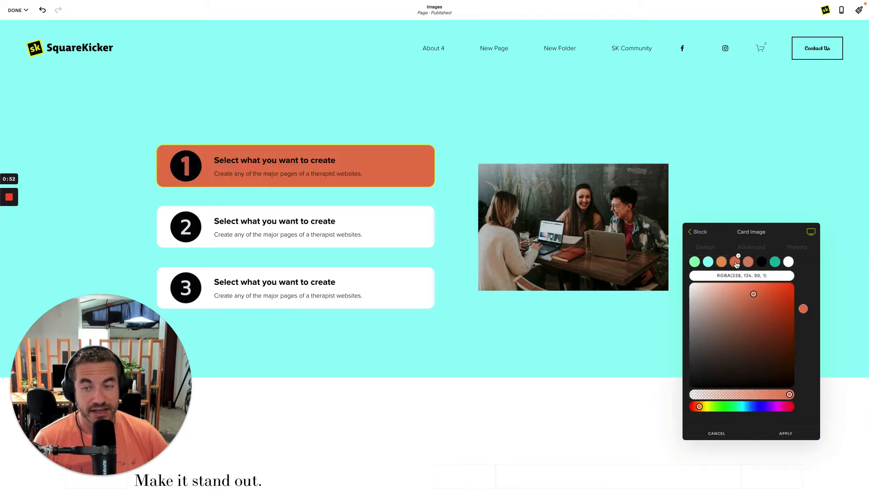
{"action": "left_click", "coordinate": [803, 282]}
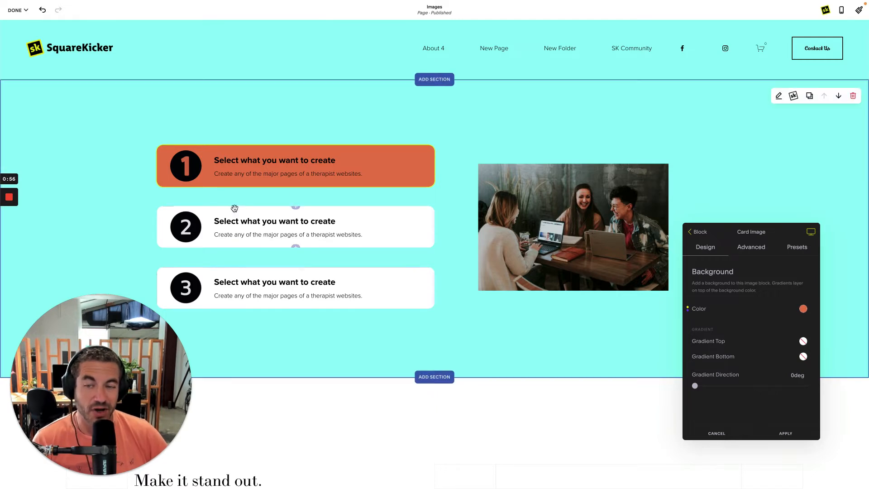
{"action": "left_click", "coordinate": [786, 433]}
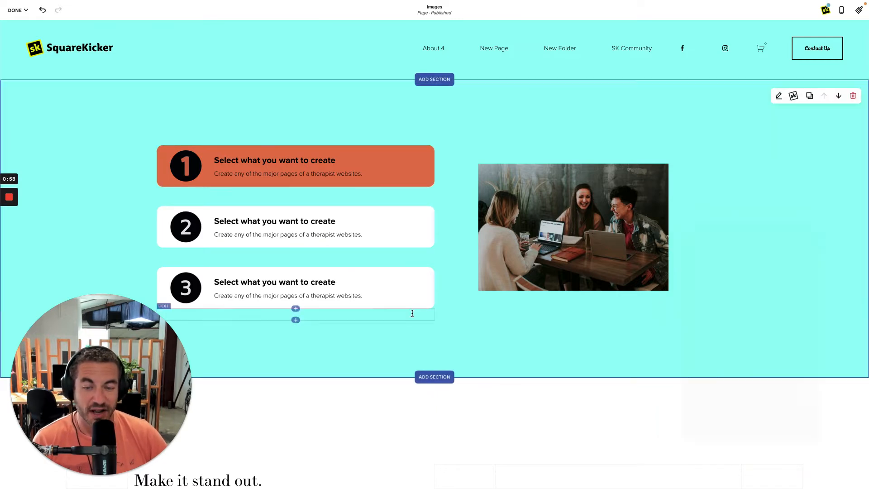
Set the third card's block background to the light green palette color, RGBA(146, 255, 190, 1), and apply it.
{"action": "left_click", "coordinate": [414, 286]}
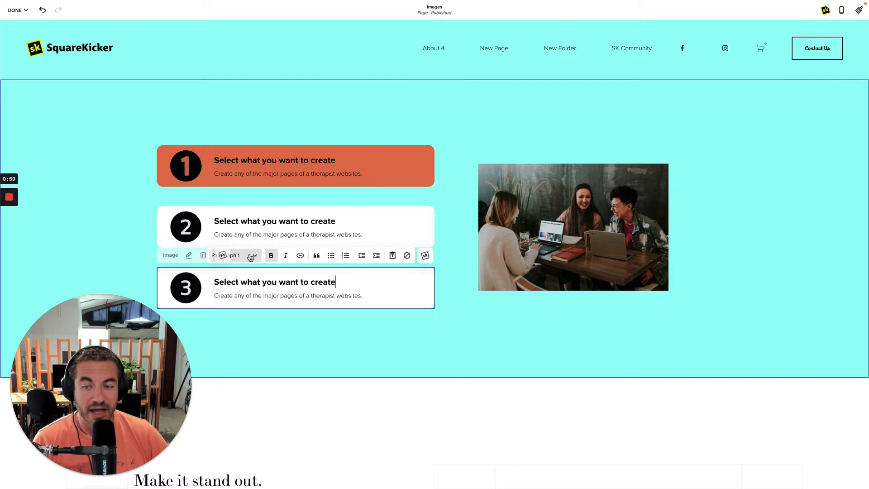
{"action": "left_click", "coordinate": [425, 255]}
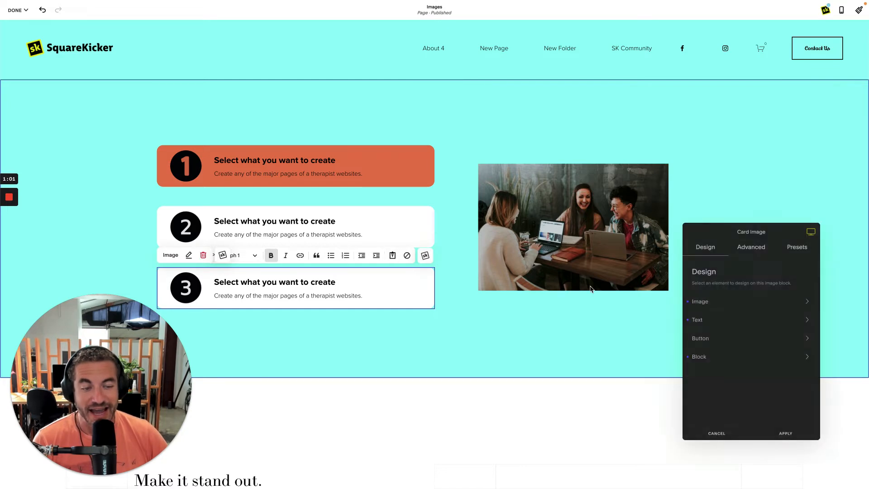
{"action": "left_click", "coordinate": [750, 355]}
{"action": "left_click", "coordinate": [752, 330]}
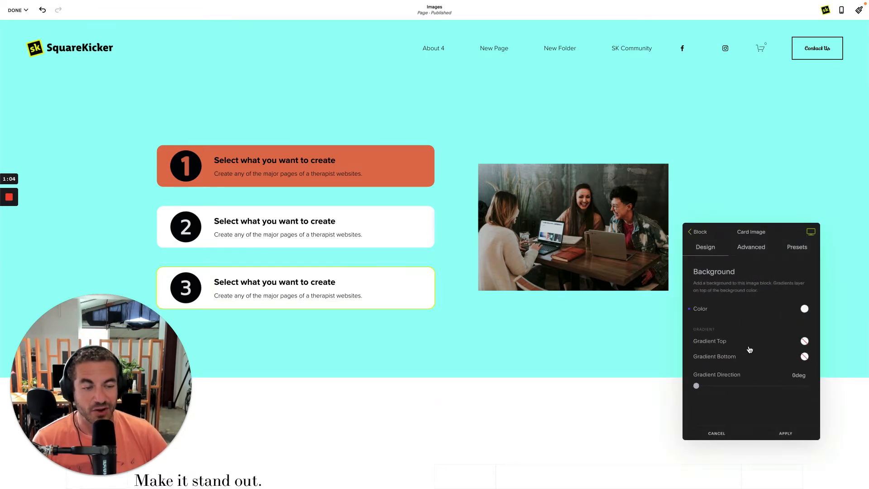
{"action": "left_click", "coordinate": [765, 310]}
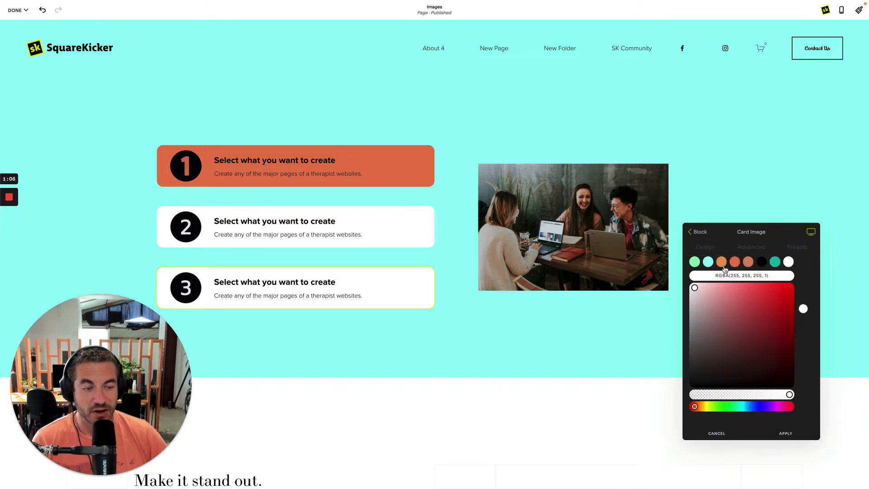
{"action": "left_click", "coordinate": [694, 261]}
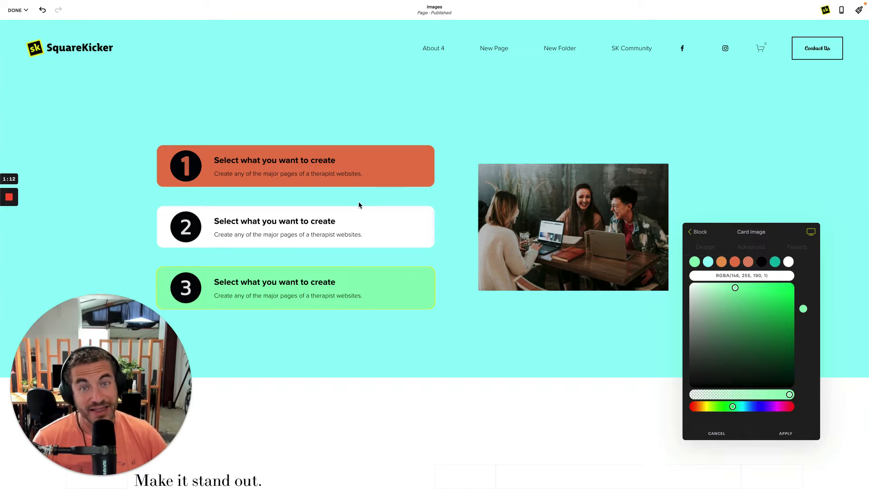
{"action": "left_click", "coordinate": [775, 432]}
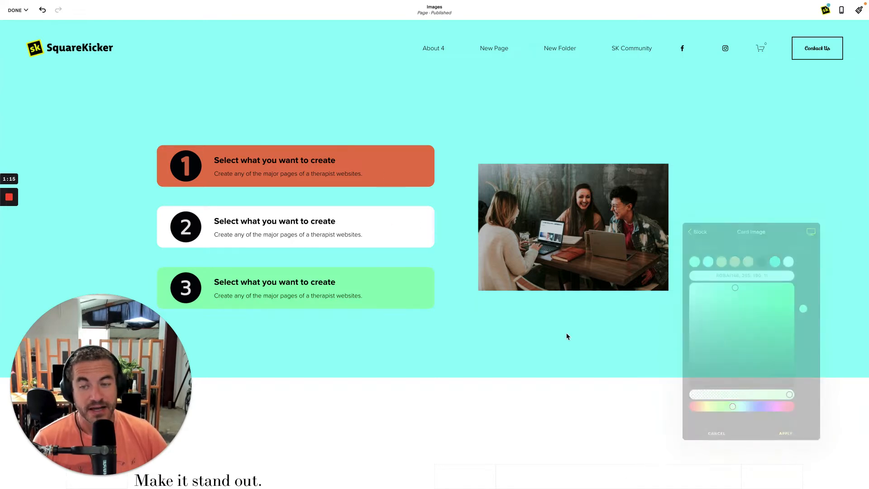
Try a larger corner rounding on the first card's block border, then reset it and return to the design overview.
{"action": "left_click", "coordinate": [374, 175]}
{"action": "left_click", "coordinate": [425, 151]}
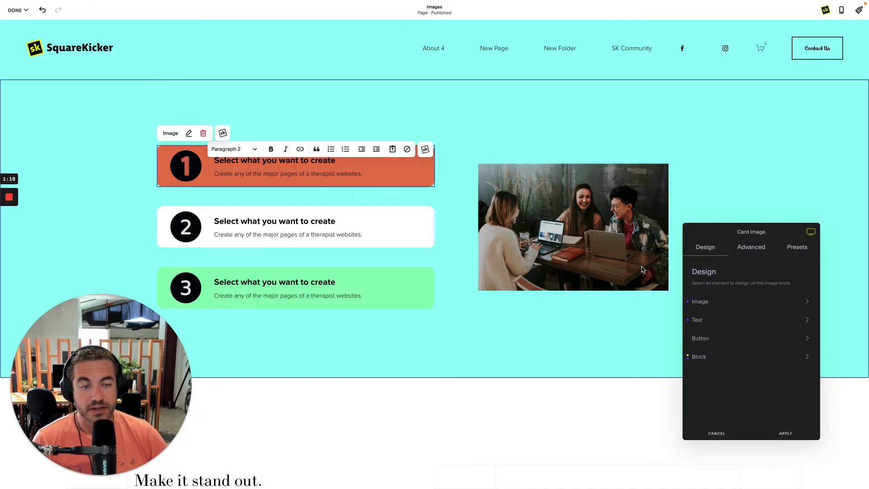
{"action": "left_click", "coordinate": [741, 364]}
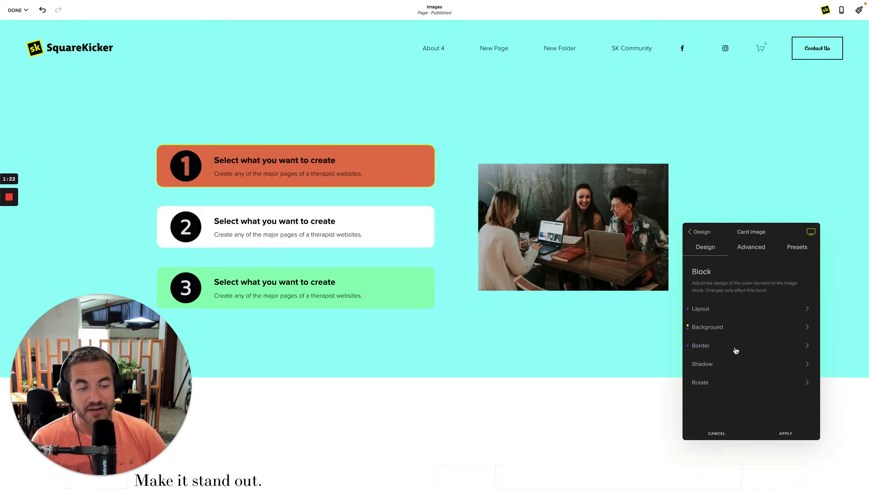
{"action": "left_click", "coordinate": [735, 351]}
{"action": "scroll", "coordinate": [728, 385], "scroll_direction": "down", "scroll_amount": 3}
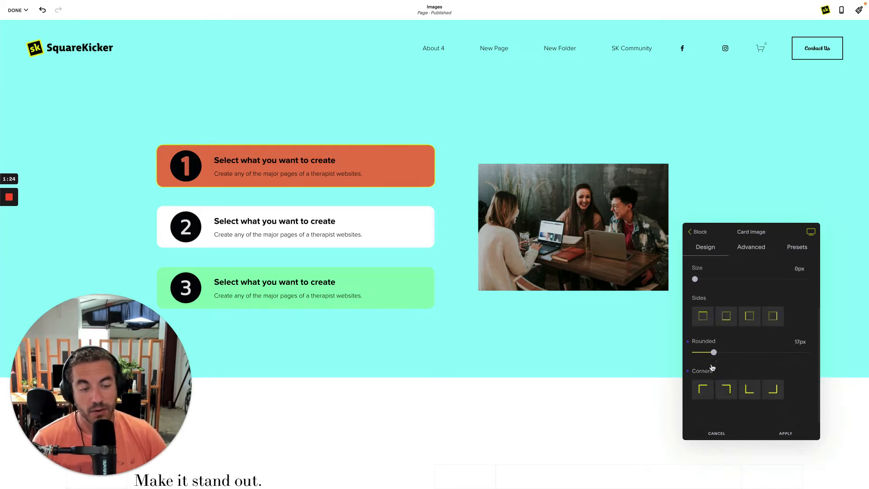
{"action": "mouse_move", "coordinate": [714, 352]}
{"action": "left_mouse_down"}
{"action": "mouse_move", "coordinate": [776, 355]}
{"action": "mouse_move", "coordinate": [720, 352]}
{"action": "left_mouse_up"}
{"action": "left_click", "coordinate": [722, 342]}
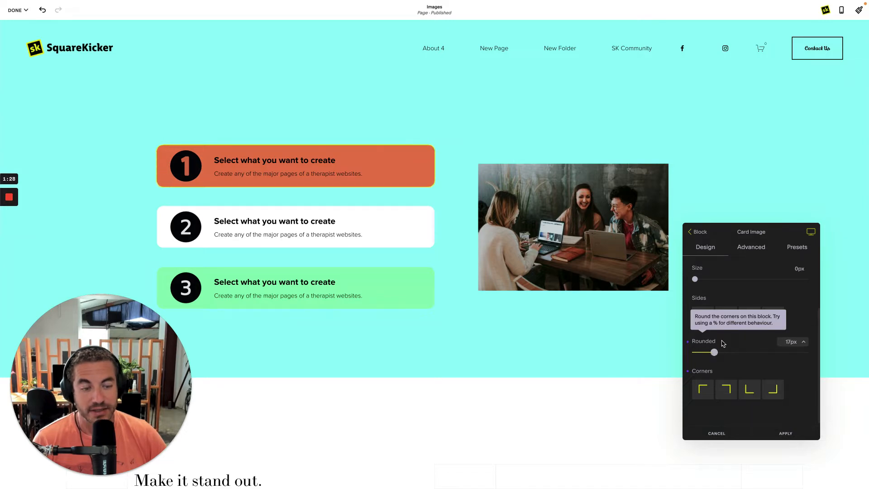
{"action": "left_click", "coordinate": [698, 233]}
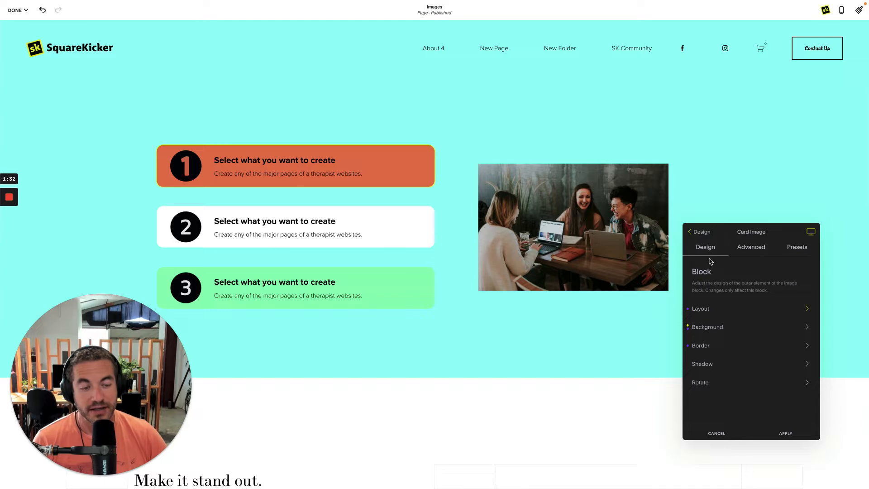
{"action": "left_click", "coordinate": [705, 235]}
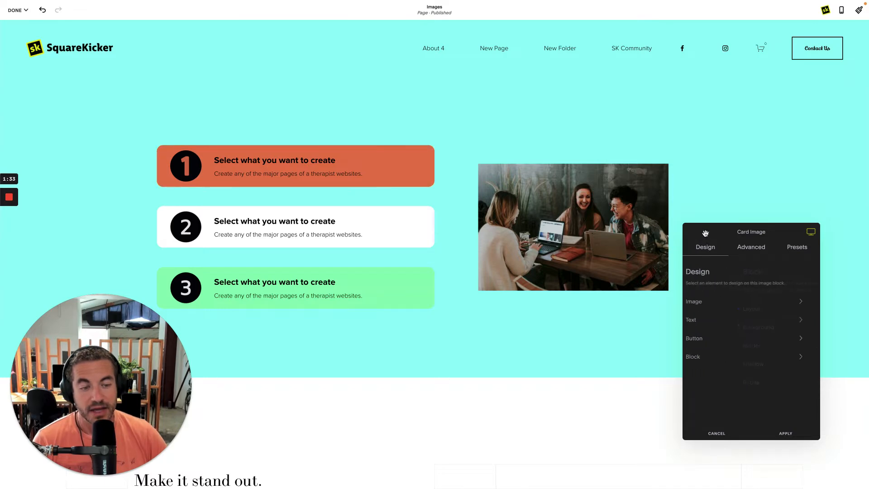
Try widths such as 25%, 12% and 20% for the first card's number image, then reset the width.
{"action": "left_click", "coordinate": [732, 301]}
{"action": "left_click", "coordinate": [737, 311]}
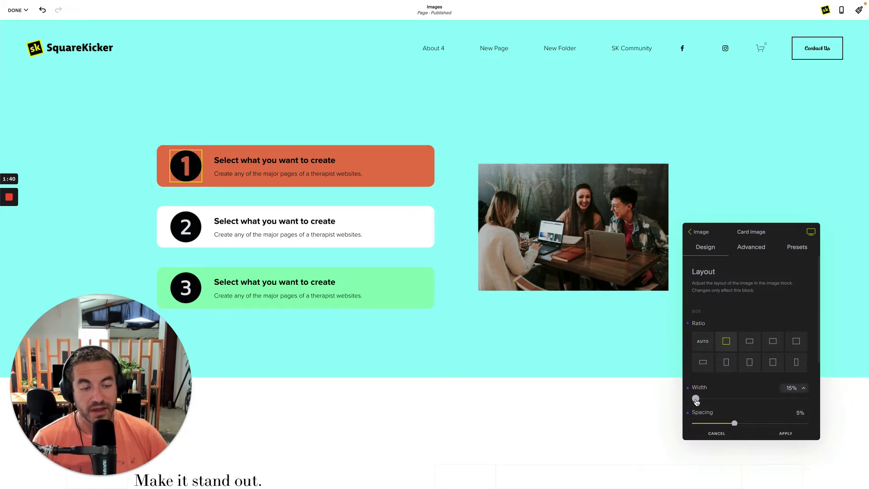
{"action": "mouse_move", "coordinate": [695, 398]}
{"action": "left_mouse_down"}
{"action": "mouse_move", "coordinate": [753, 398]}
{"action": "mouse_move", "coordinate": [694, 398]}
{"action": "left_mouse_up"}
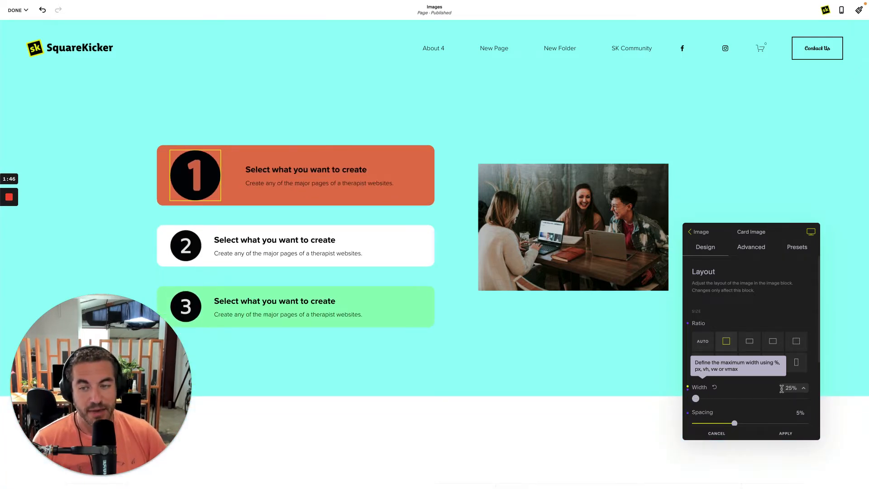
{"action": "key", "text": "Down"}
{"action": "key", "text": "Down"}
{"action": "key", "text": "Down"}
{"action": "key", "text": "Down"}
{"action": "key", "text": "Down"}
{"action": "key", "text": "Down"}
{"action": "key", "text": "Down"}
{"action": "key", "text": "Down"}
{"action": "key", "text": "Down"}
{"action": "key", "text": "Down"}
{"action": "key", "text": "Up"}
{"action": "key", "text": "Up"}
{"action": "key", "text": "Up"}
{"action": "key", "text": "Up"}
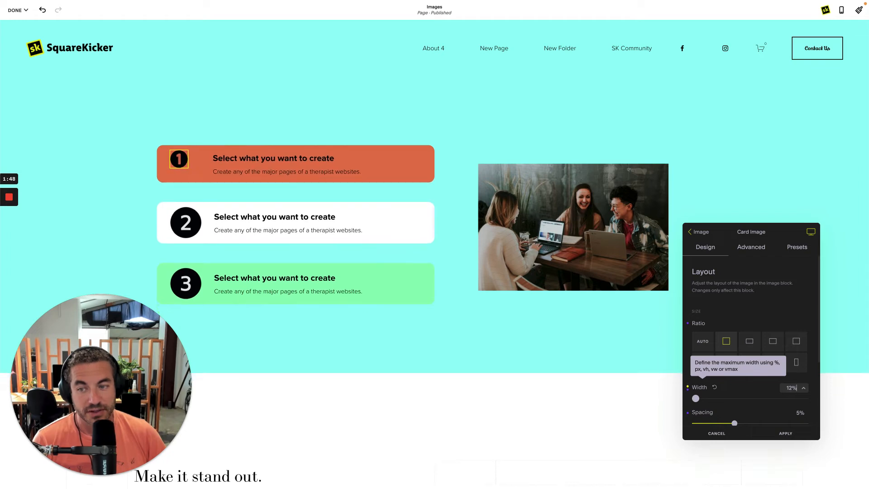
{"action": "key", "text": "Up"}
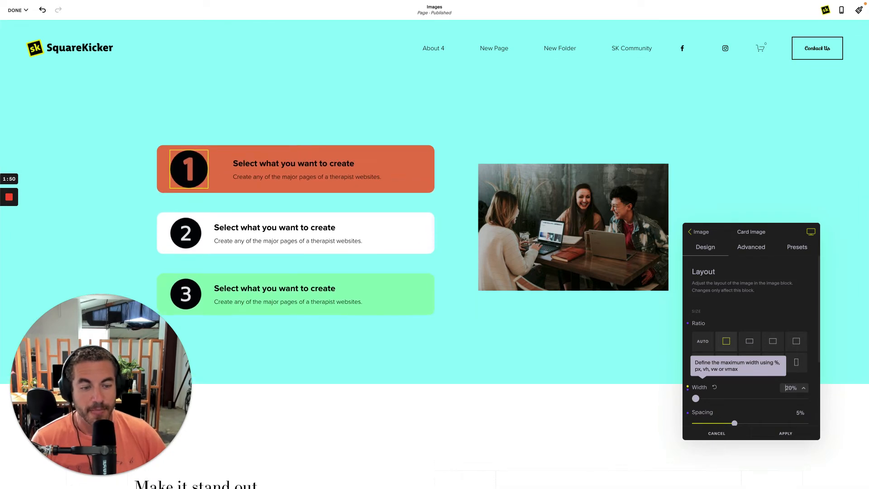
{"action": "left_click", "coordinate": [714, 388]}
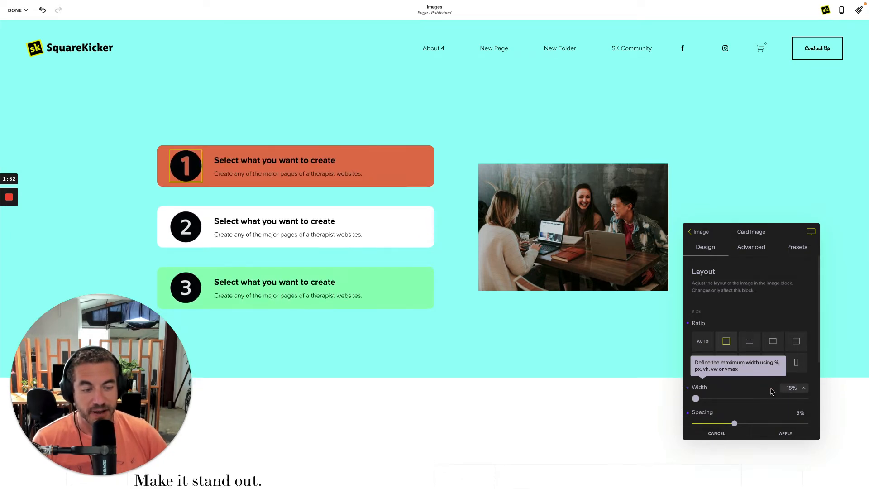
Try a spacing of 20% between the first card's image and text, then reset the spacing.
{"action": "scroll", "coordinate": [769, 400], "scroll_direction": "down", "scroll_amount": 1}
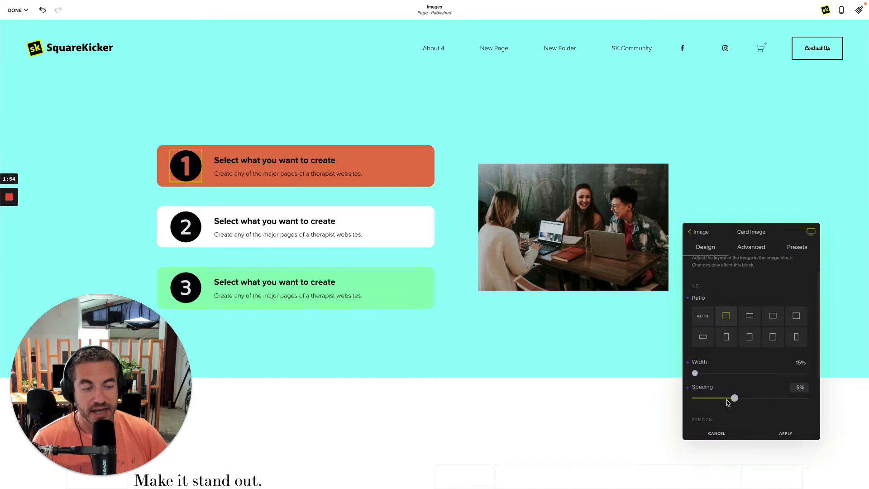
{"action": "left_click_drag", "start_coordinate": [727, 401], "coordinate": [745, 400]}
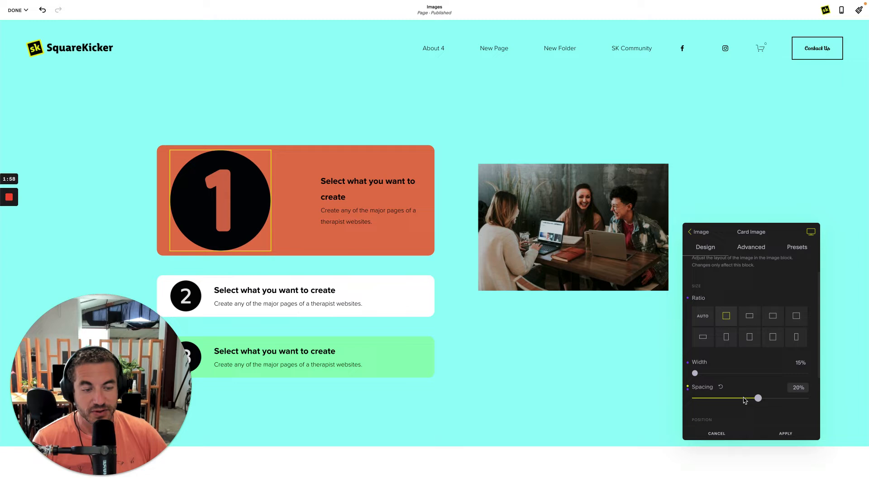
{"action": "left_click", "coordinate": [720, 387]}
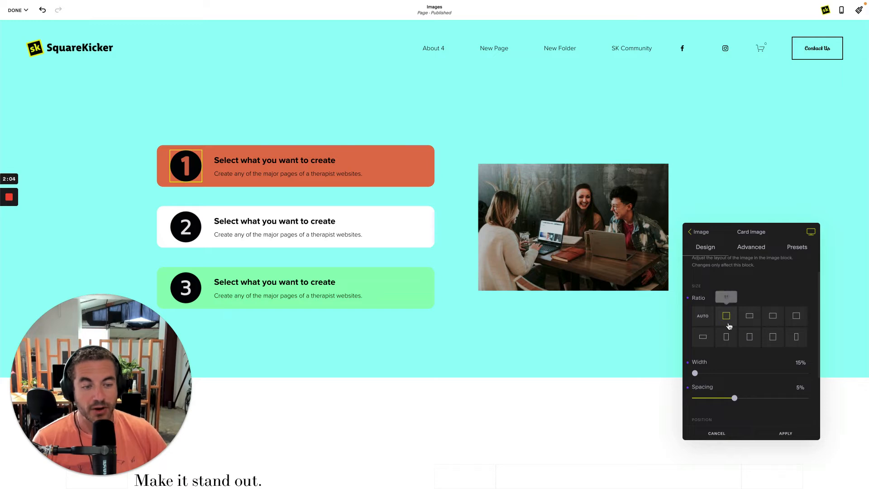
Try 3:2 and other image ratios on the first card, restore the square ratio and return to the design overview.
{"action": "left_click", "coordinate": [749, 316]}
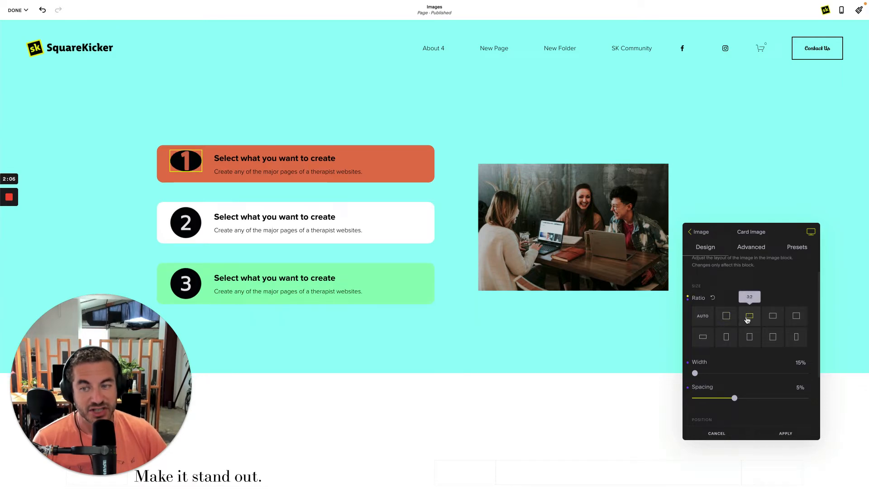
{"action": "left_click", "coordinate": [773, 315]}
{"action": "left_click", "coordinate": [796, 316]}
{"action": "left_click", "coordinate": [794, 339]}
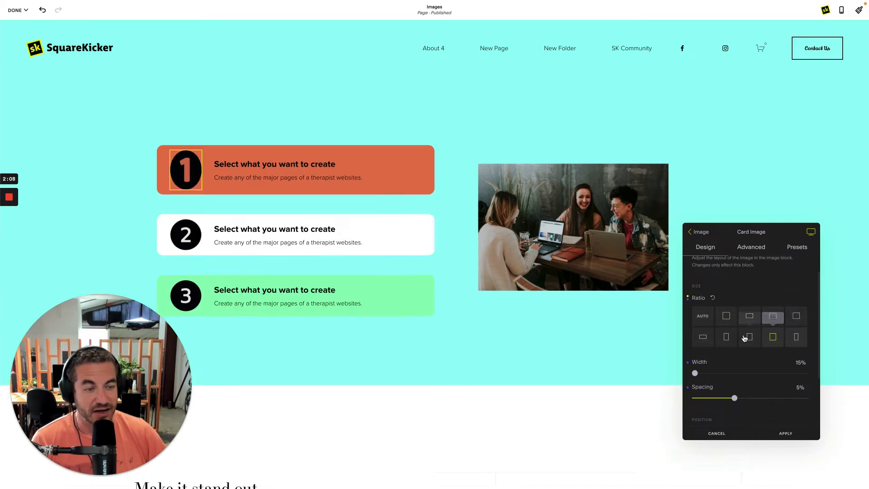
{"action": "left_click", "coordinate": [725, 315]}
{"action": "left_click", "coordinate": [692, 232]}
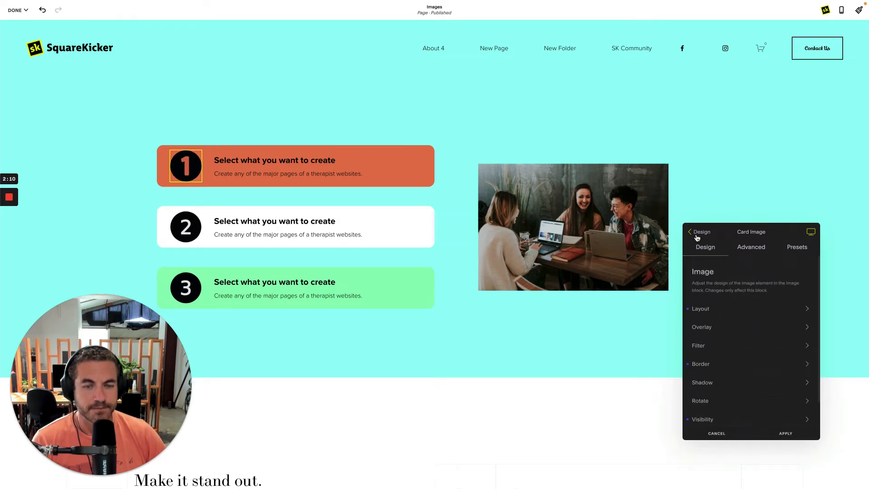
{"action": "scroll", "coordinate": [742, 363], "scroll_direction": "down", "scroll_amount": 1}
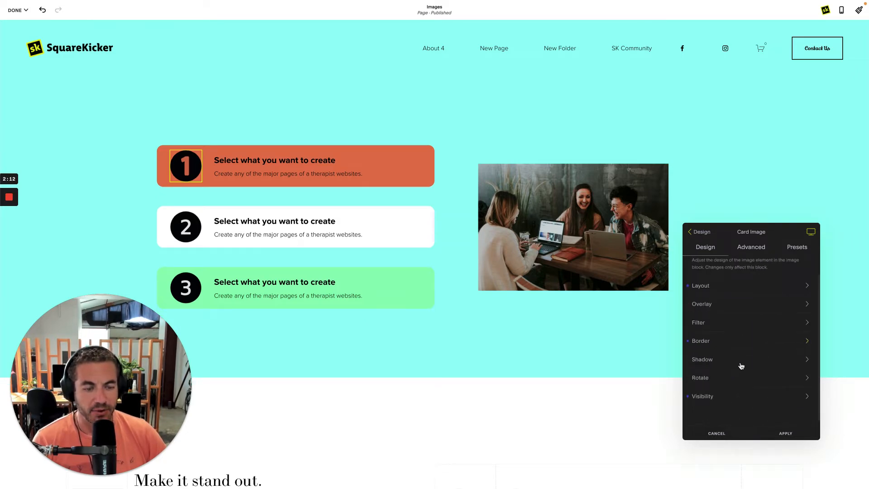
{"action": "left_click", "coordinate": [699, 232]}
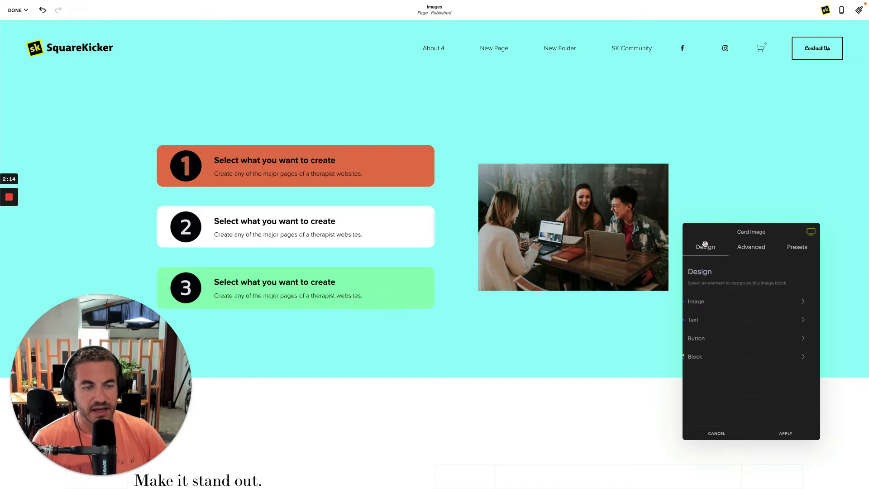
Open the first card's text layout settings and try the subtitle spacing, returning it to 0%.
{"action": "left_click", "coordinate": [739, 321]}
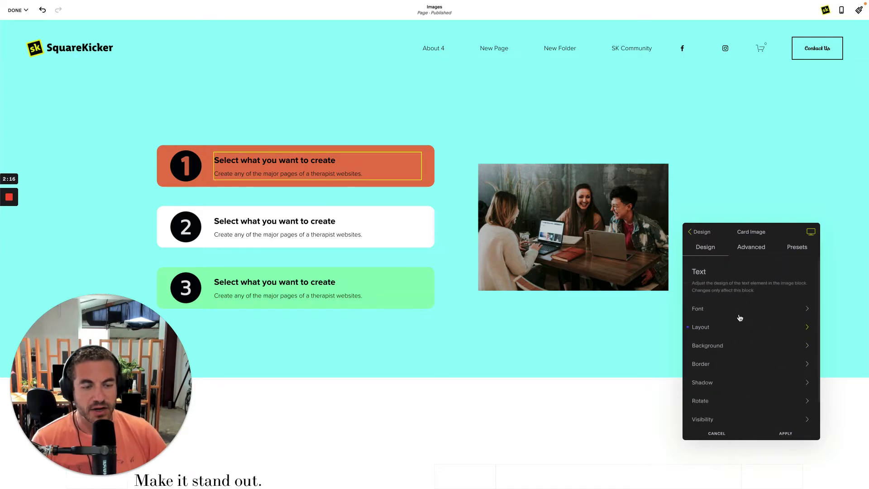
{"action": "left_click", "coordinate": [738, 331]}
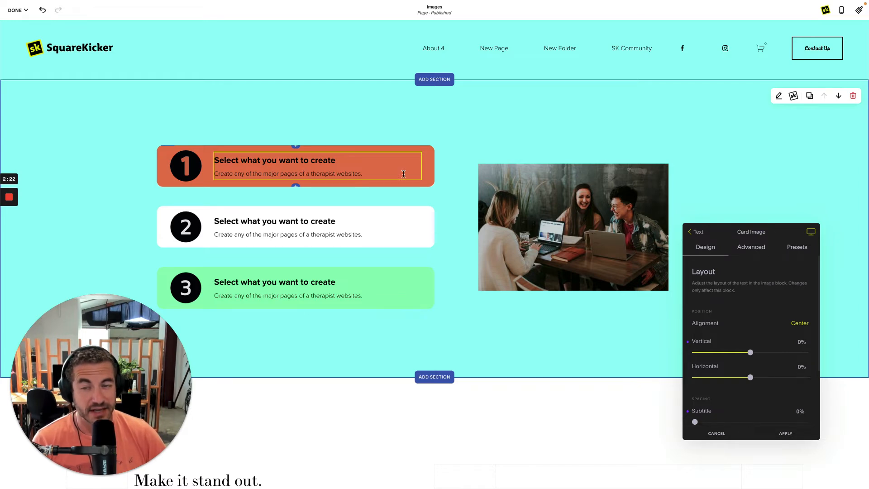
{"action": "scroll", "coordinate": [758, 379], "scroll_direction": "down", "scroll_amount": 2}
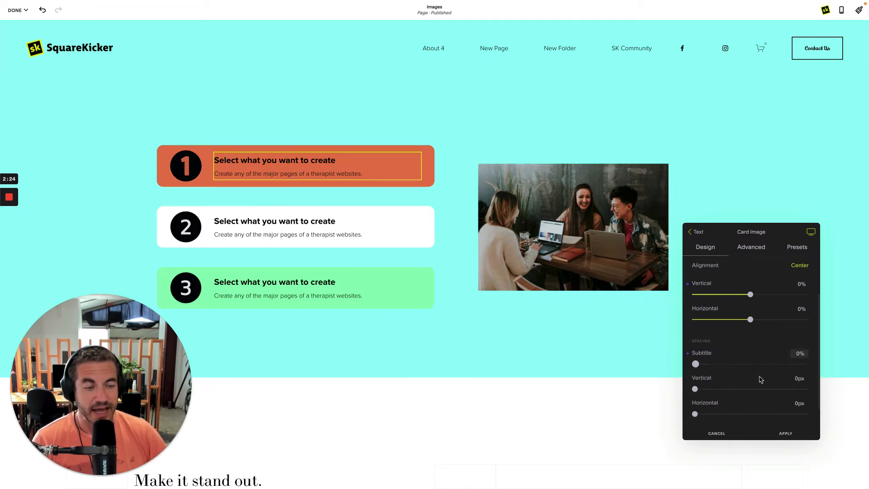
{"action": "mouse_move", "coordinate": [695, 367]}
{"action": "left_mouse_down"}
{"action": "mouse_move", "coordinate": [754, 367]}
{"action": "mouse_move", "coordinate": [689, 367]}
{"action": "left_mouse_up"}
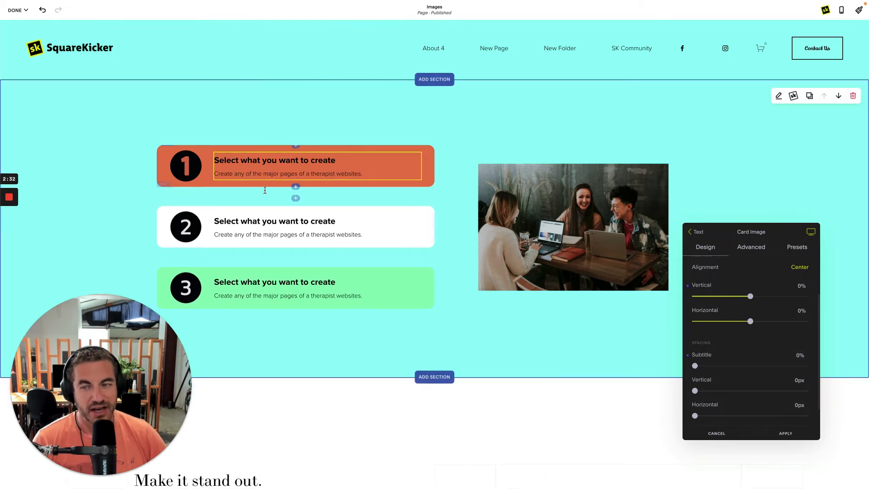
Try a vertical position of -6% for the first card's text, then reset it and return to the design overview.
{"action": "scroll", "coordinate": [697, 338], "scroll_direction": "up", "scroll_amount": 1}
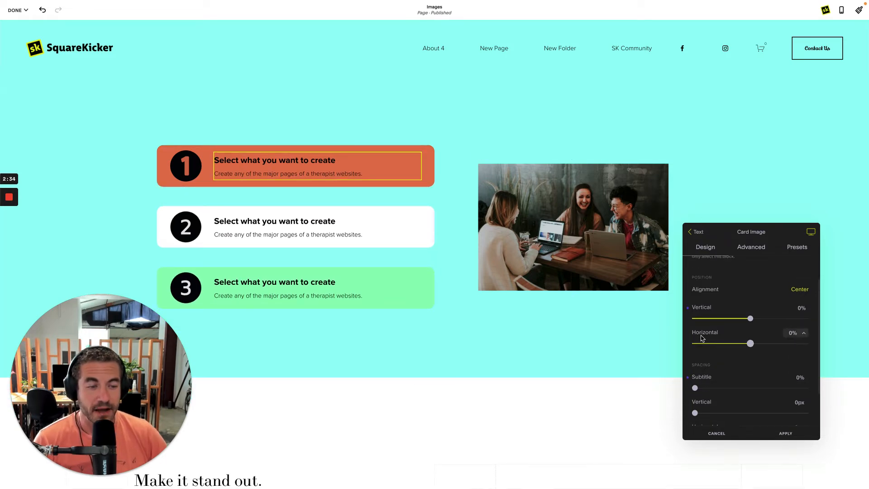
{"action": "mouse_move", "coordinate": [750, 320]}
{"action": "left_mouse_down"}
{"action": "mouse_move", "coordinate": [722, 320]}
{"action": "mouse_move", "coordinate": [778, 319]}
{"action": "mouse_move", "coordinate": [748, 319]}
{"action": "left_mouse_up"}
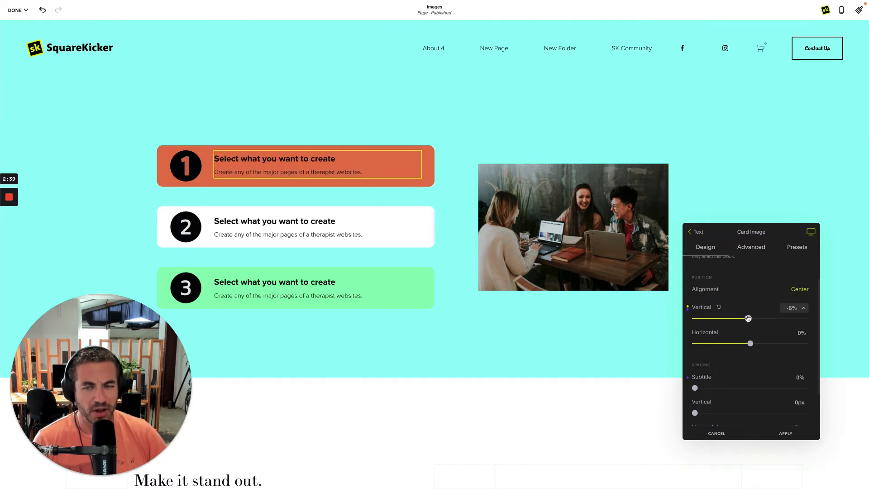
{"action": "left_click", "coordinate": [720, 310]}
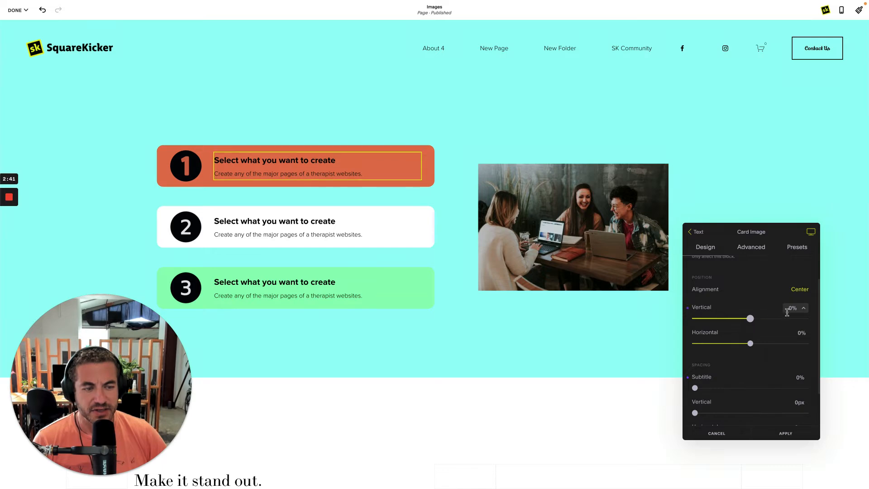
{"action": "left_click", "coordinate": [693, 231]}
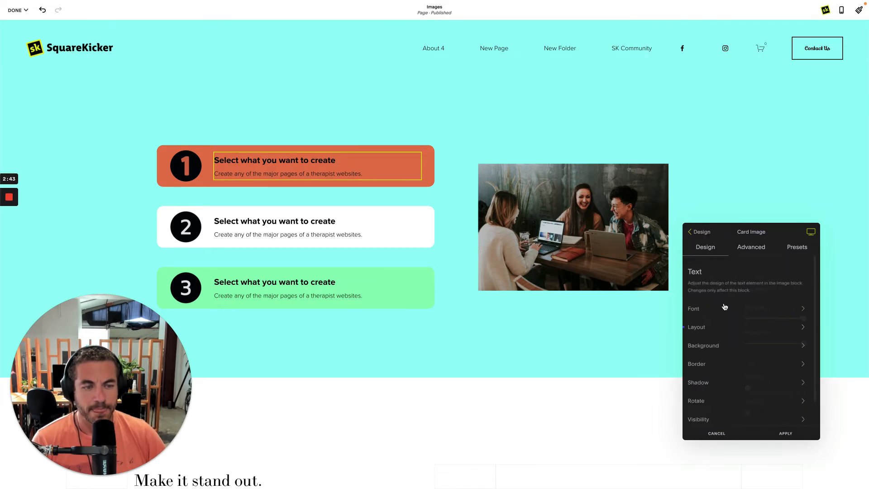
{"action": "left_click", "coordinate": [700, 236]}
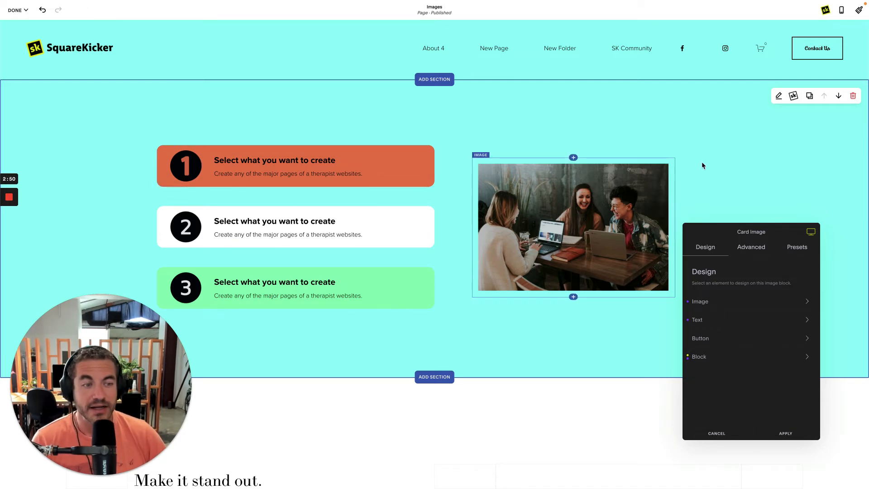
Switch to the mobile preview, then reset the first card's block styling and apply the change.
{"action": "left_click", "coordinate": [809, 233]}
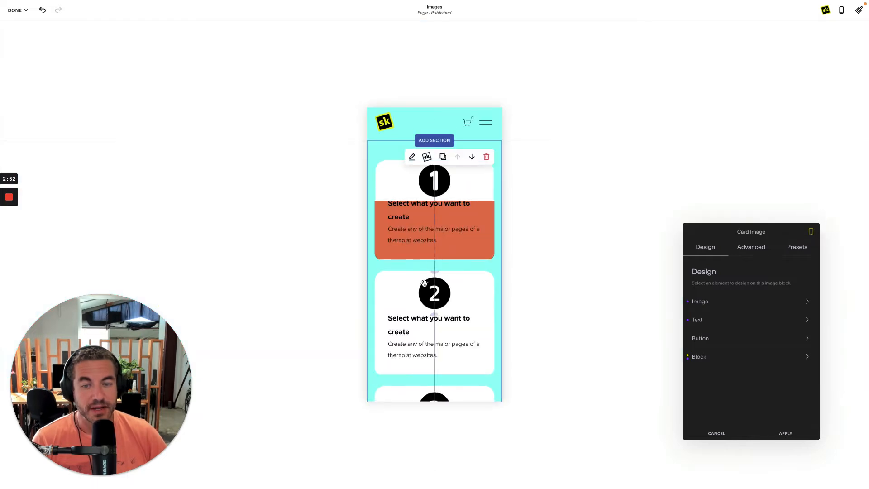
{"action": "left_click", "coordinate": [790, 435]}
{"action": "left_click", "coordinate": [462, 211]}
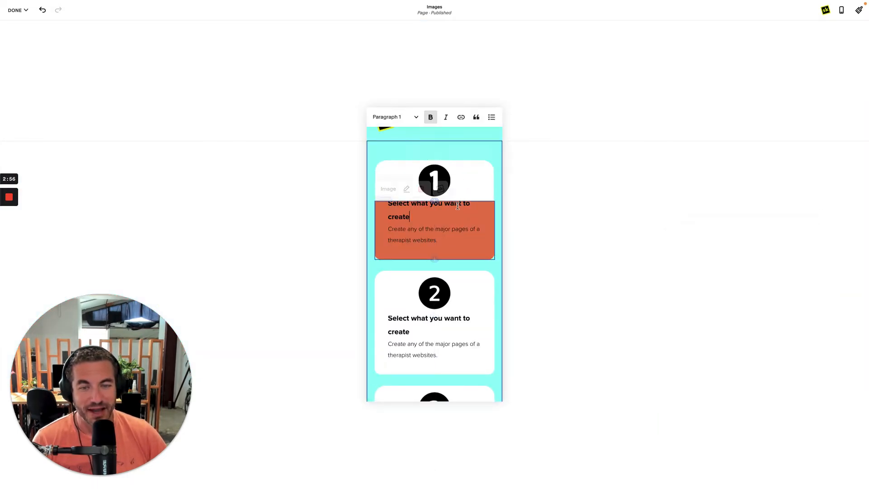
{"action": "left_click", "coordinate": [440, 189]}
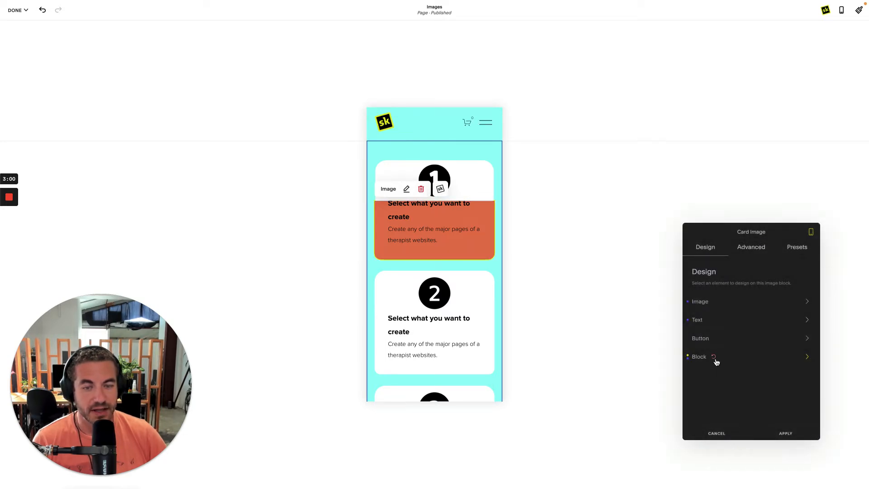
{"action": "left_click", "coordinate": [714, 357]}
{"action": "left_click", "coordinate": [797, 437]}
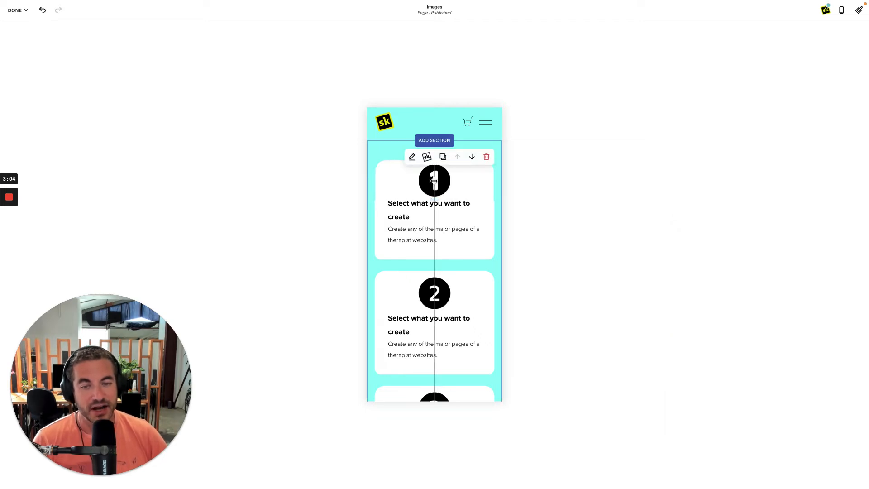
Open the device visibility settings for the first card block's image in the mobile preview.
{"action": "left_click", "coordinate": [396, 214]}
{"action": "left_click", "coordinate": [441, 189]}
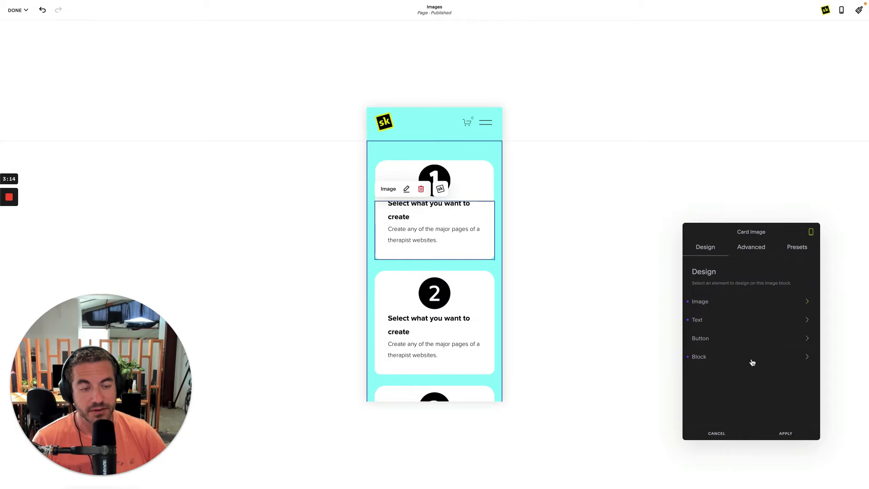
{"action": "left_click", "coordinate": [753, 302]}
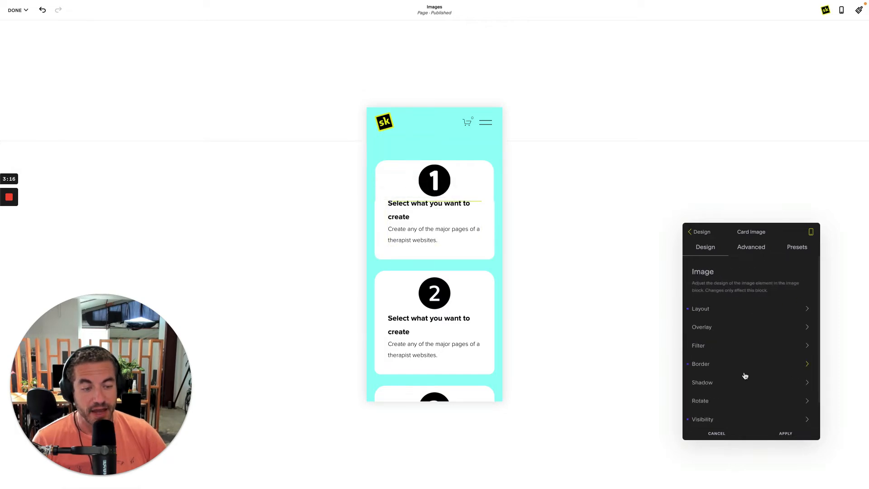
{"action": "scroll", "coordinate": [742, 385], "scroll_direction": "down", "scroll_amount": 1}
{"action": "left_click", "coordinate": [741, 394]}
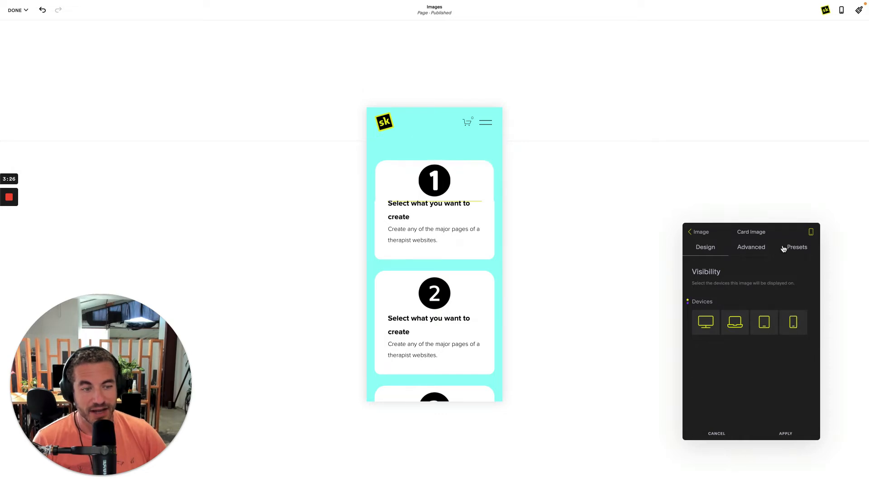
Remove the Number Block preset from the first card, reapply it, and return to the image design settings.
{"action": "left_click", "coordinate": [787, 247]}
{"action": "left_click", "coordinate": [741, 331]}
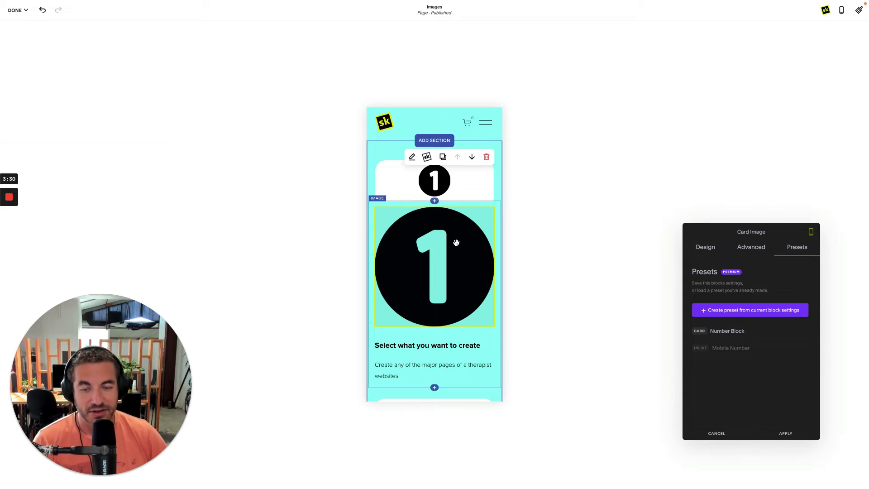
{"action": "scroll", "coordinate": [455, 290], "scroll_direction": "down", "scroll_amount": 1}
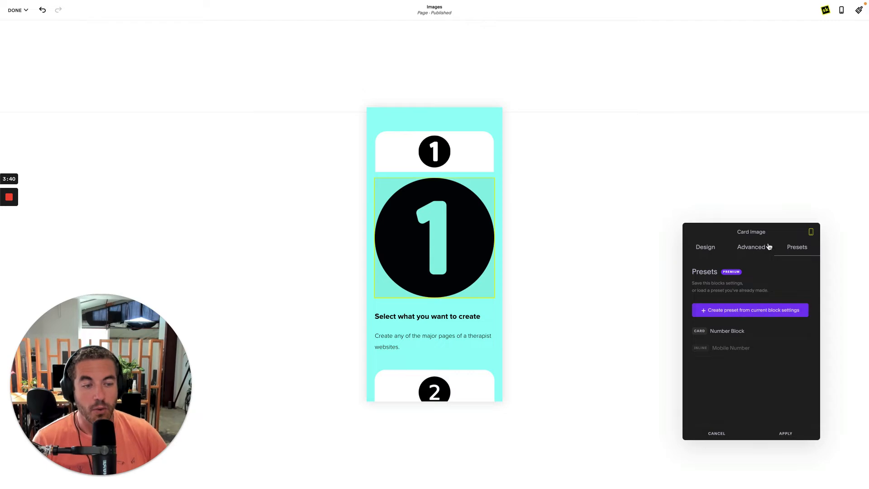
{"action": "left_click", "coordinate": [758, 331]}
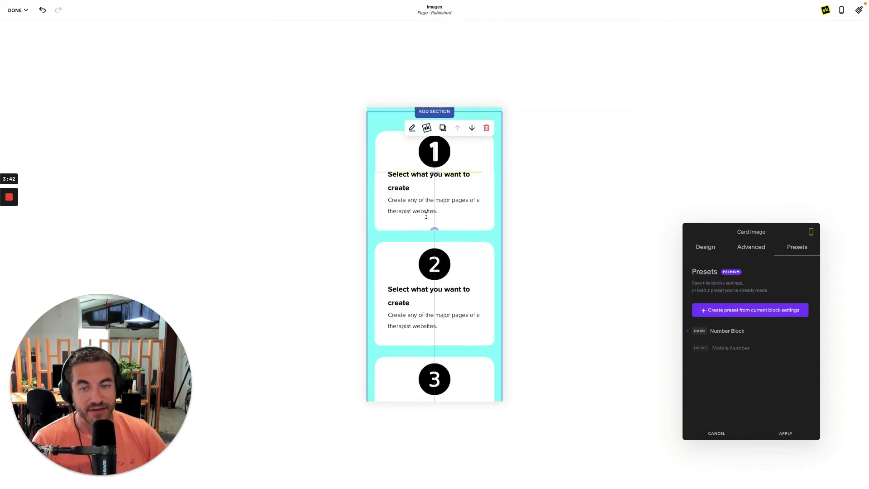
{"action": "left_click", "coordinate": [709, 249]}
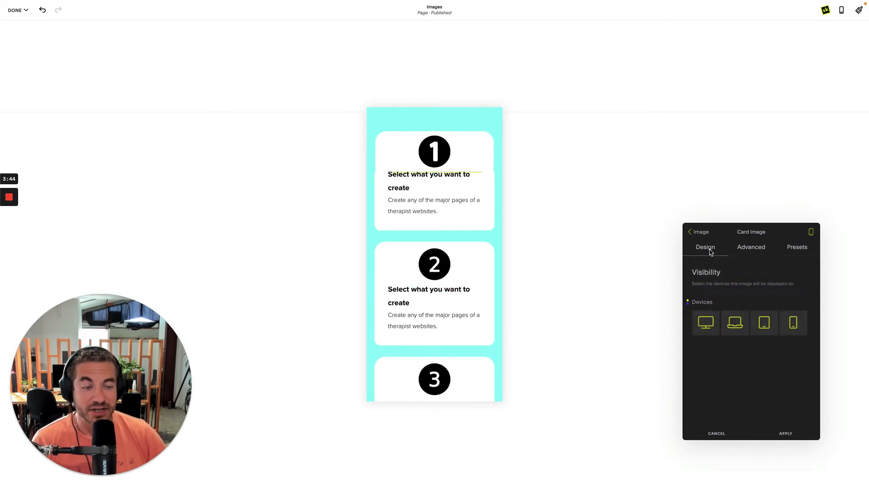
{"action": "left_click", "coordinate": [701, 232]}
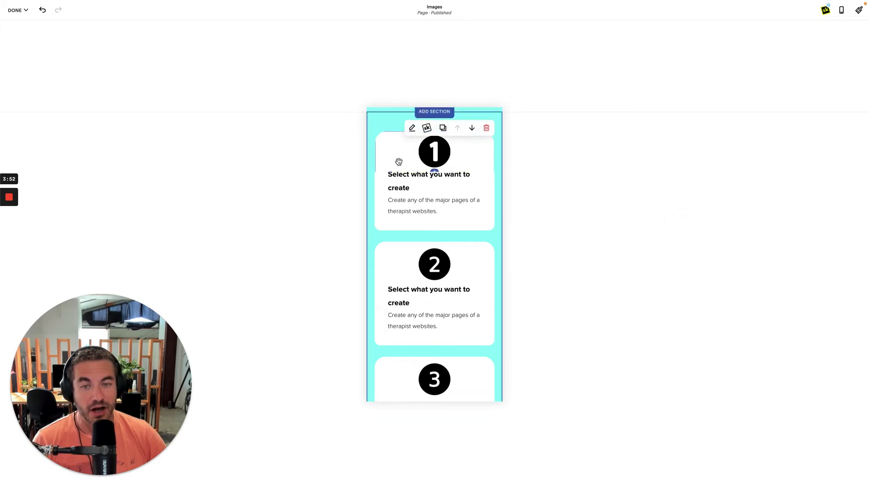
Try a width of 49% for the mobile inline image numbered 1, then cancel the change.
{"action": "left_click", "coordinate": [400, 161]}
{"action": "left_click", "coordinate": [441, 119]}
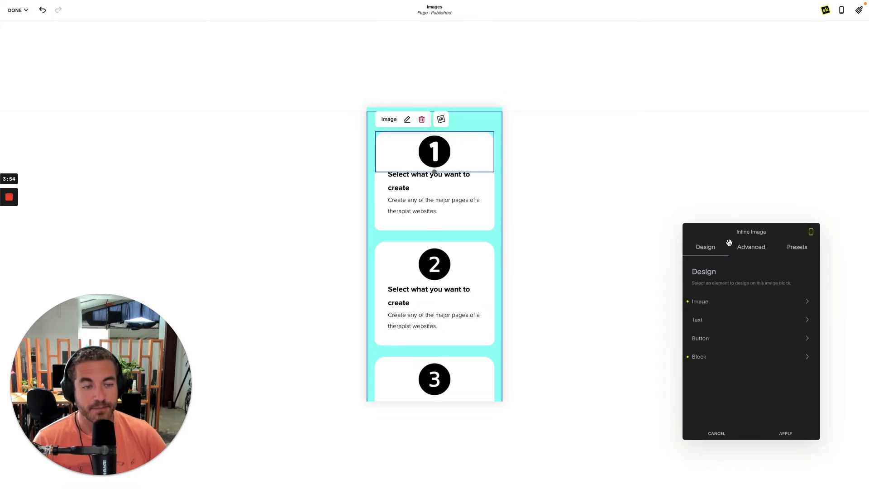
{"action": "left_click", "coordinate": [734, 302]}
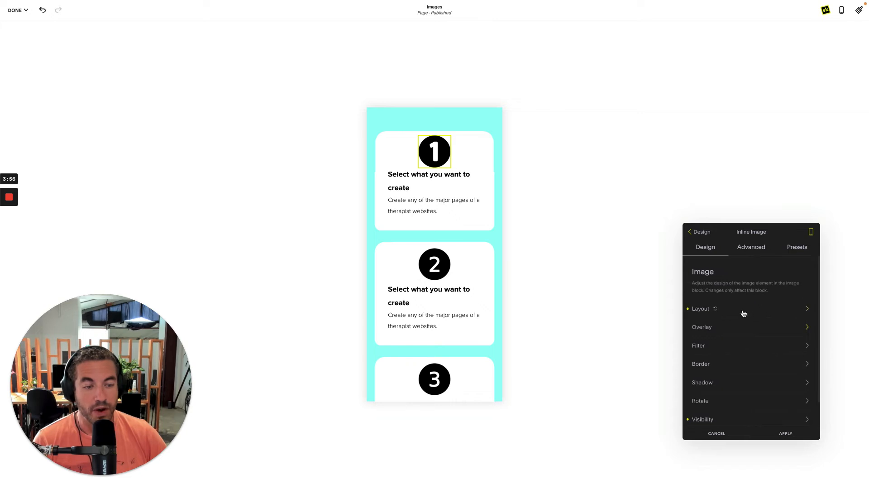
{"action": "left_click", "coordinate": [742, 311]}
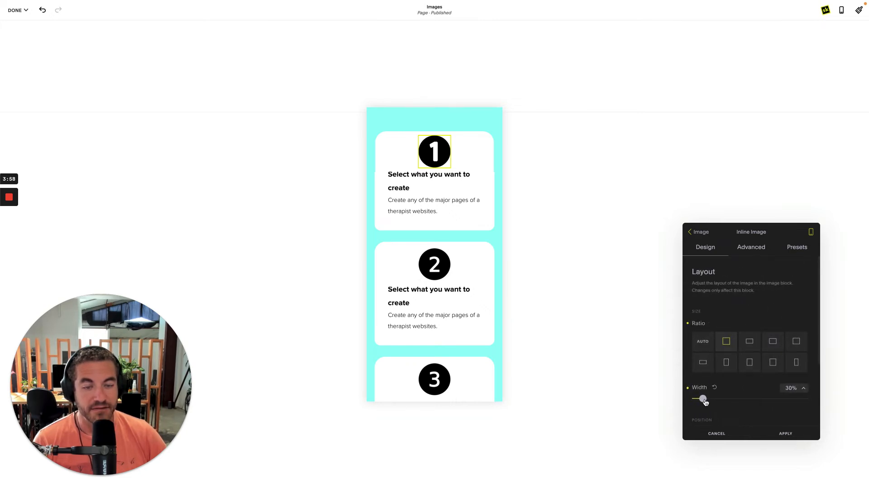
{"action": "left_click_drag", "start_coordinate": [701, 398], "coordinate": [730, 398]}
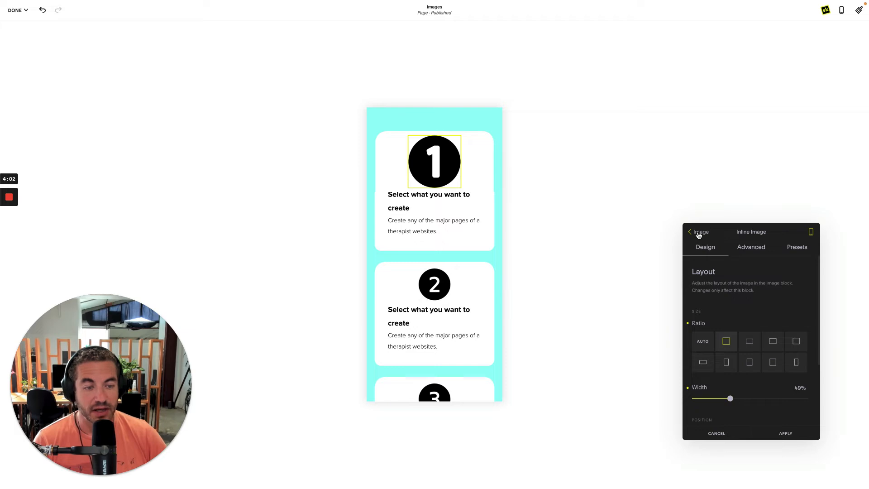
{"action": "left_click", "coordinate": [716, 432]}
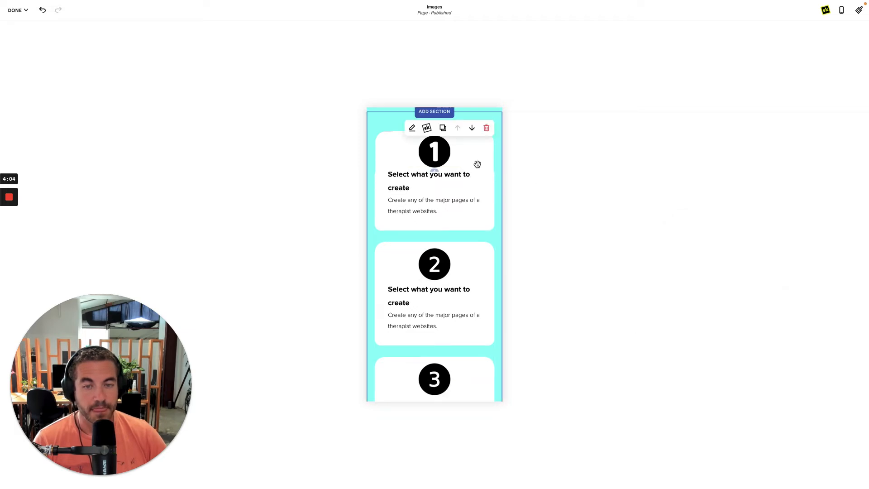
Try 52px rounding on all corners of the number 1 inline image's block, restore top-only rounding at 29px, and cancel.
{"action": "mouse_move", "coordinate": [463, 150]}
{"action": "left_click", "coordinate": [441, 119]}
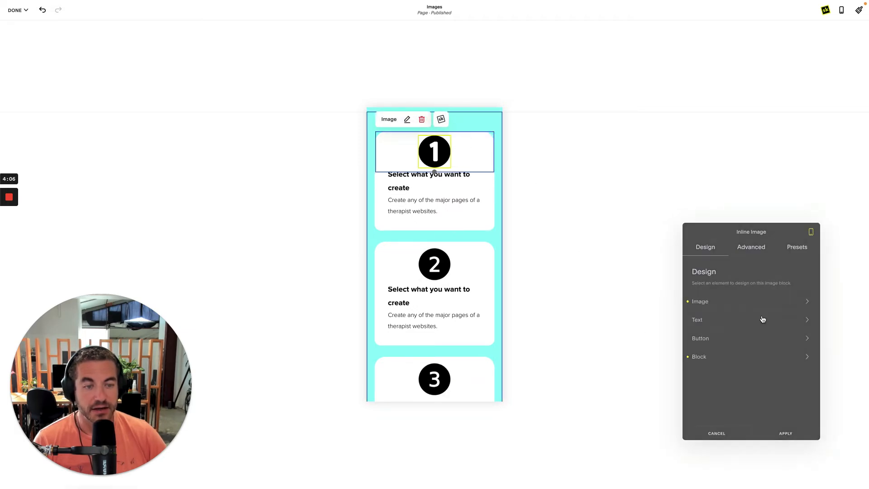
{"action": "left_click", "coordinate": [752, 357]}
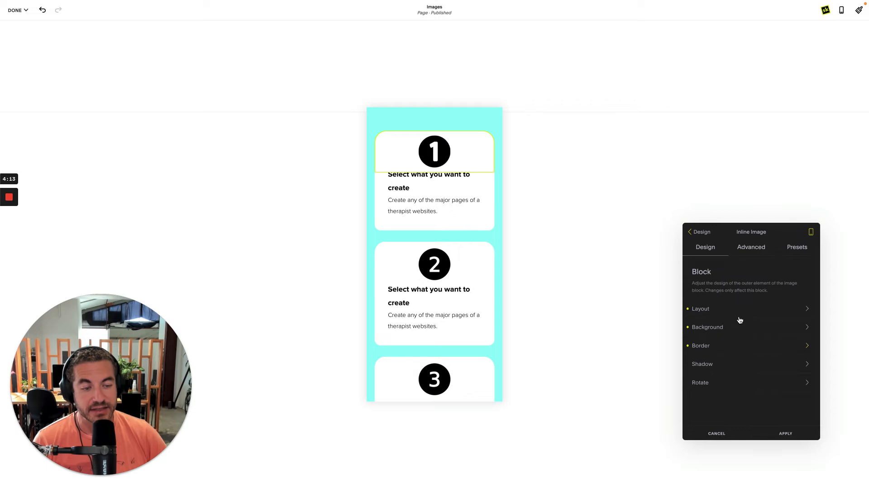
{"action": "left_click", "coordinate": [736, 351]}
{"action": "scroll", "coordinate": [743, 371], "scroll_direction": "down", "scroll_amount": 3}
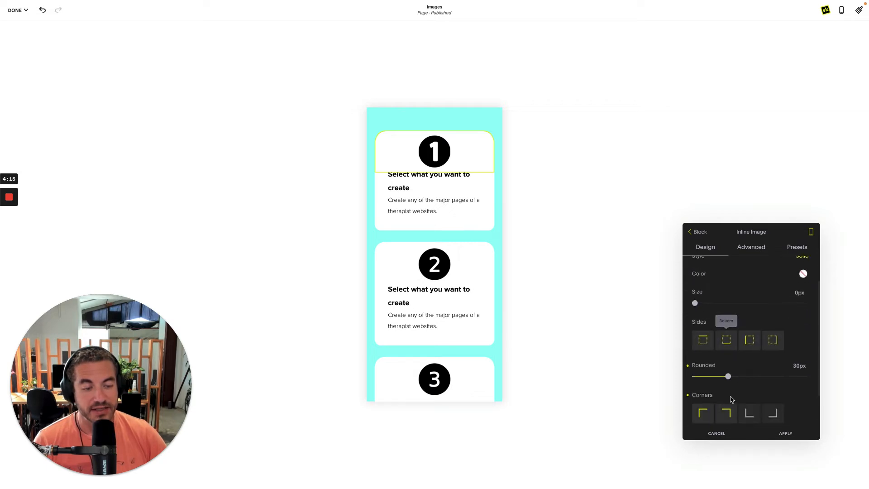
{"action": "left_click_drag", "start_coordinate": [729, 351], "coordinate": [752, 349]}
{"action": "left_click", "coordinate": [749, 385]}
{"action": "left_click", "coordinate": [773, 385]}
{"action": "left_click", "coordinate": [750, 385]}
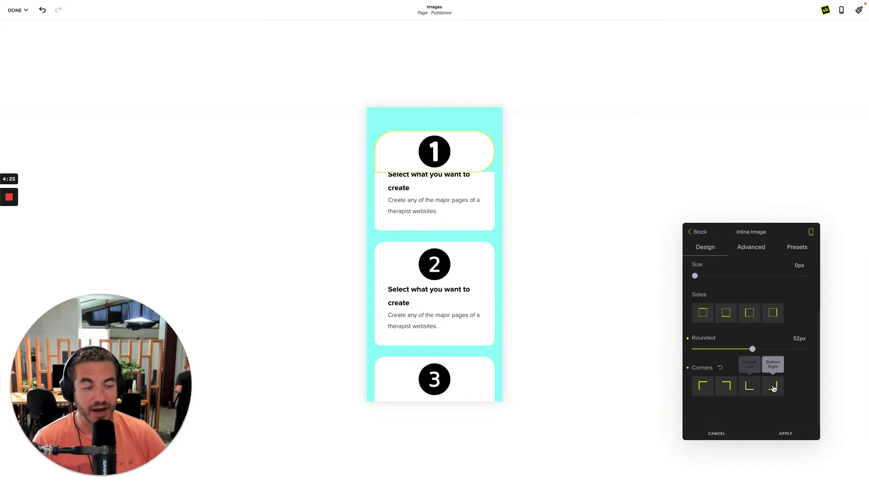
{"action": "left_click", "coordinate": [772, 385]}
{"action": "left_click_drag", "start_coordinate": [752, 349], "coordinate": [727, 351]}
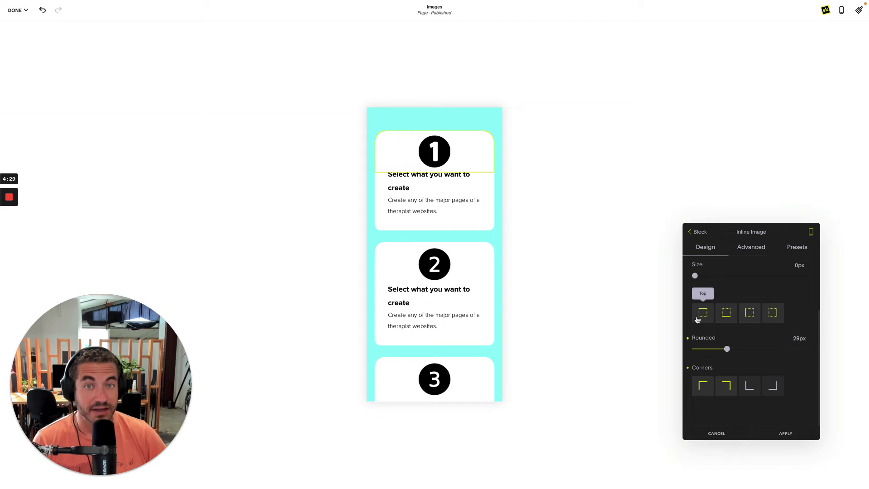
{"action": "left_click", "coordinate": [716, 433]}
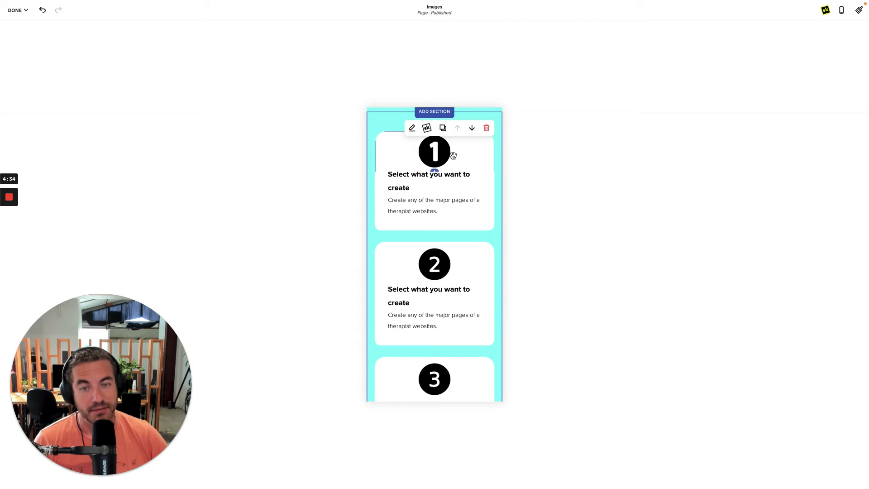
Open the device visibility settings for the number 1 inline image.
{"action": "left_click", "coordinate": [396, 143]}
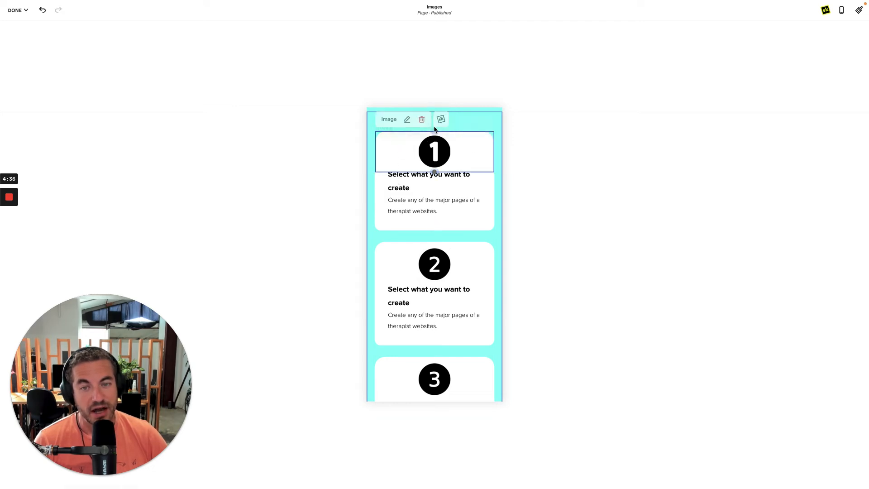
{"action": "left_click", "coordinate": [441, 119]}
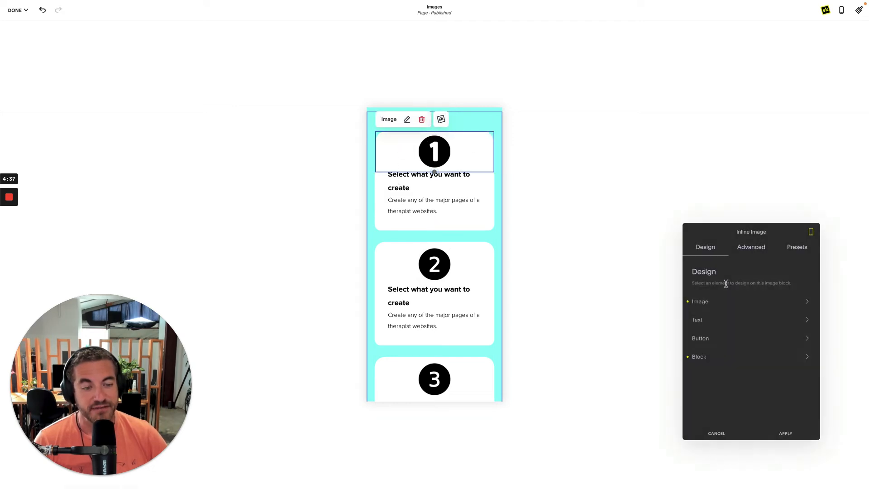
{"action": "left_click", "coordinate": [750, 302]}
{"action": "left_click", "coordinate": [739, 390]}
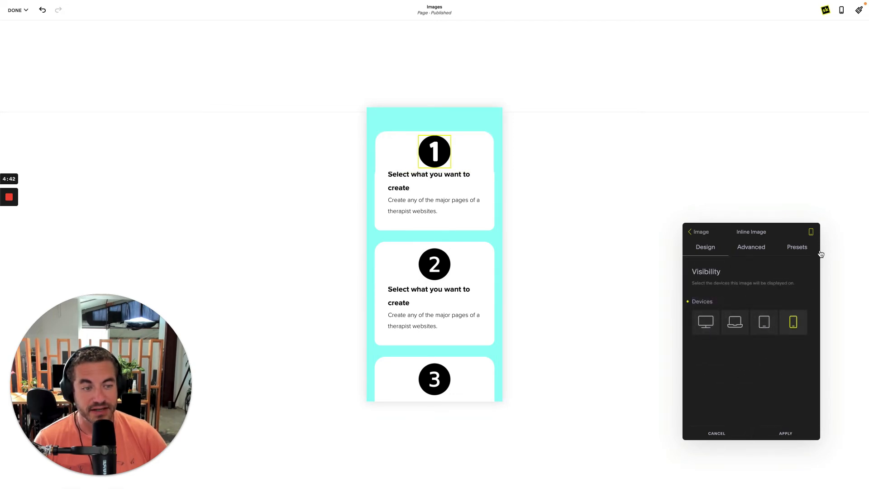
Compare the number cards in desktop and mobile views, and apply the mobile-only visibility of the number 1 inline image.
{"action": "mouse_move", "coordinate": [810, 233]}
{"action": "left_click", "coordinate": [768, 233]}
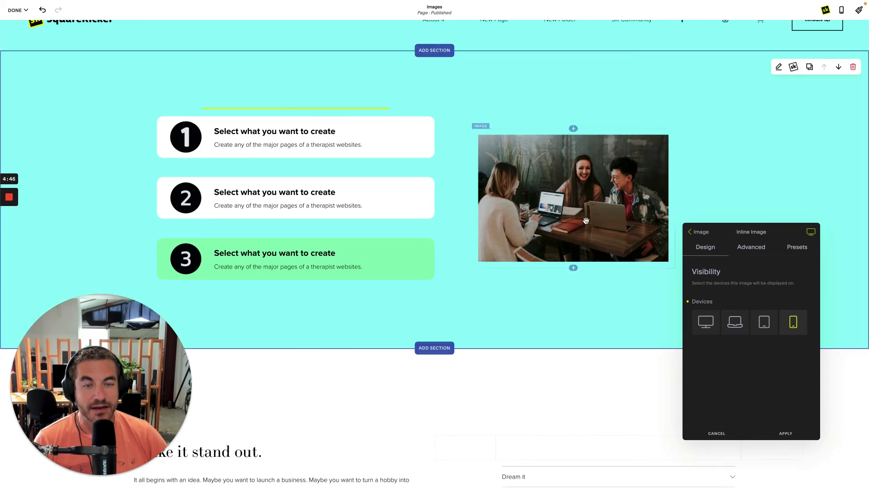
{"action": "left_click", "coordinate": [810, 232]}
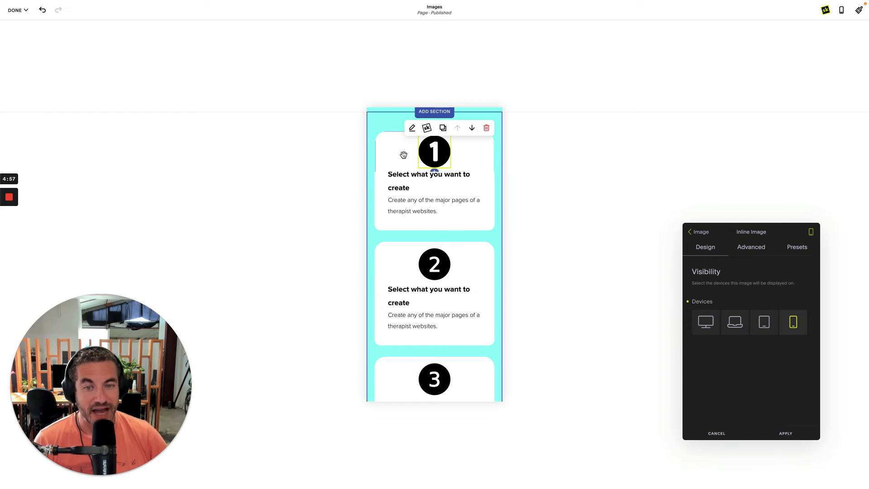
{"action": "left_click_drag", "start_coordinate": [403, 155], "coordinate": [435, 152]}
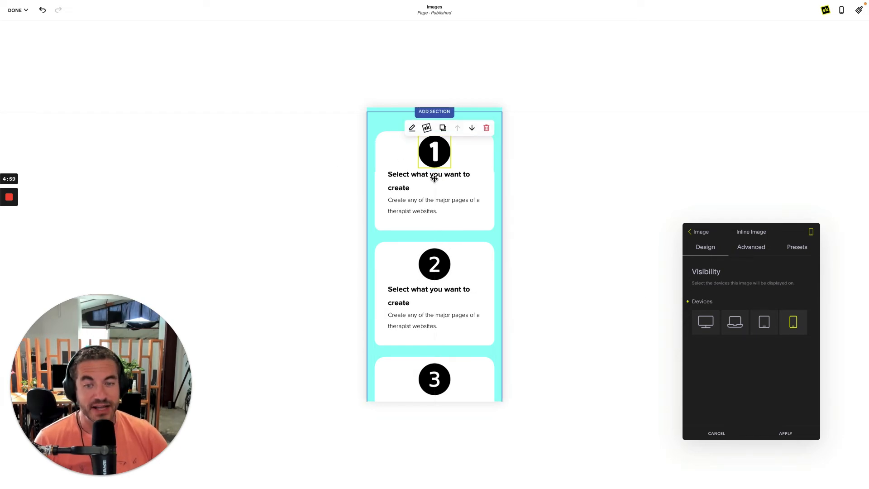
{"action": "left_click", "coordinate": [786, 433]}
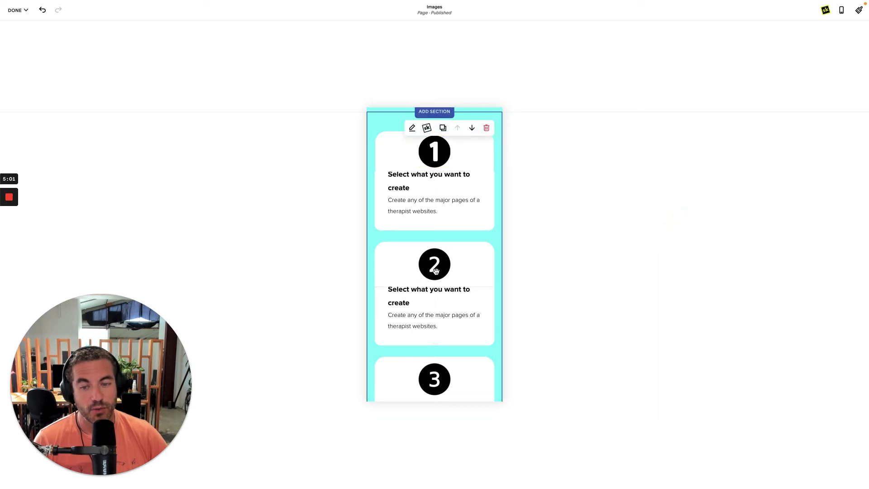
Replace the spacer block between the first and second mobile cards with a new blank text block.
{"action": "left_click", "coordinate": [372, 228]}
{"action": "left_click", "coordinate": [398, 219]}
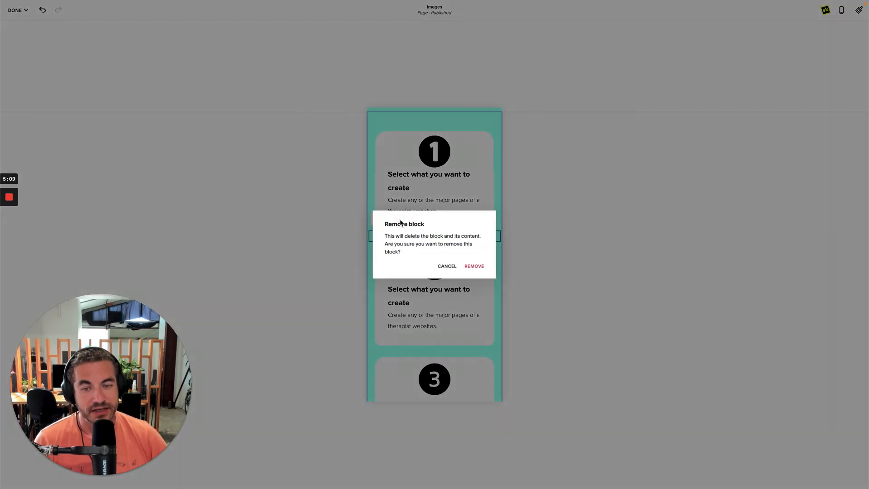
{"action": "left_click", "coordinate": [475, 265]}
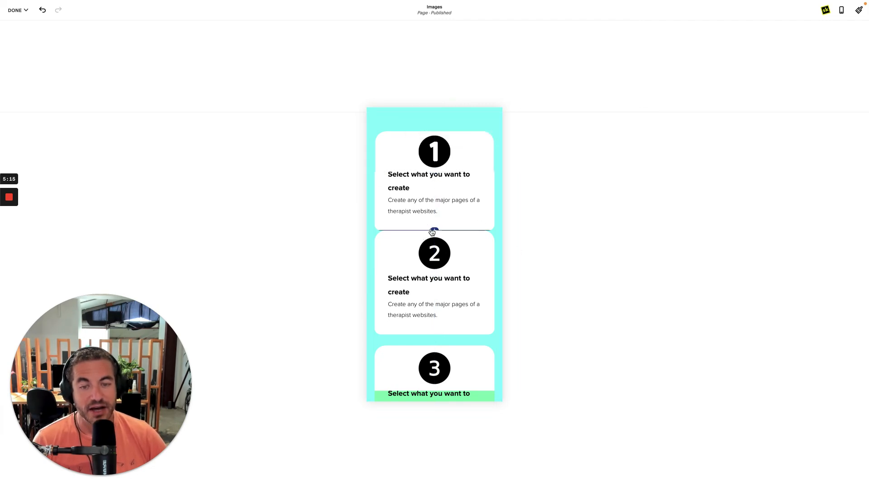
{"action": "left_click", "coordinate": [432, 231]}
{"action": "left_click", "coordinate": [398, 186]}
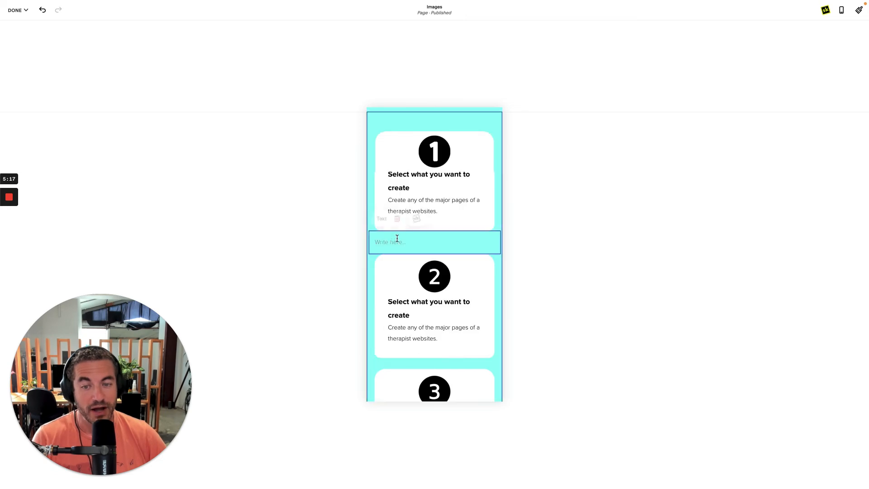
{"action": "left_click", "coordinate": [397, 241]}
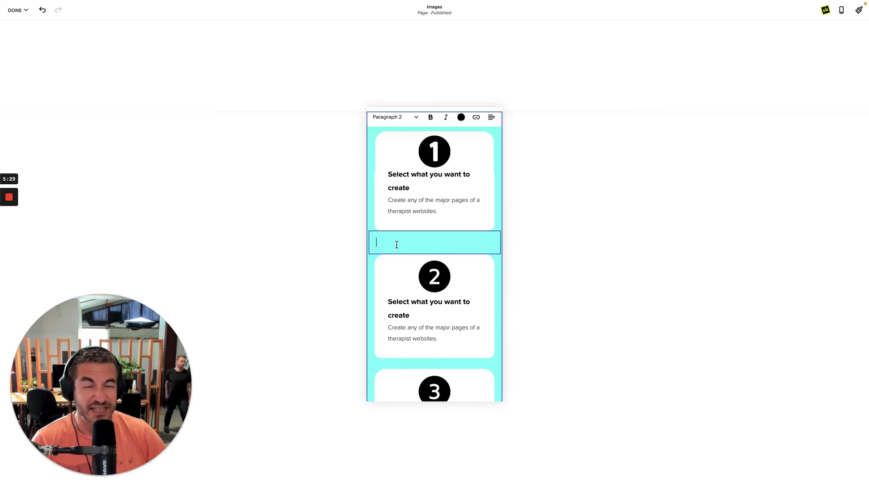
{"action": "left_click", "coordinate": [389, 281]}
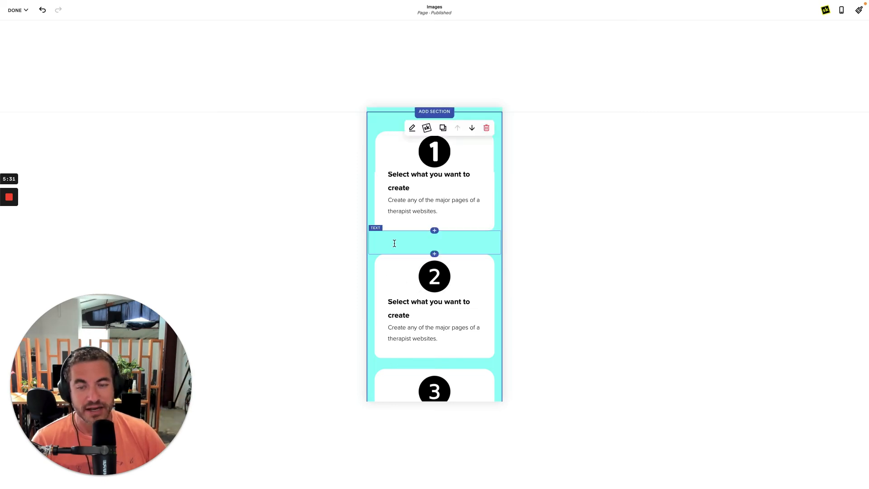
Enable Full Bleed spacing in the SquareKicker block layout of the blank text block between cards 1 and 2, and apply it.
{"action": "left_click", "coordinate": [385, 233]}
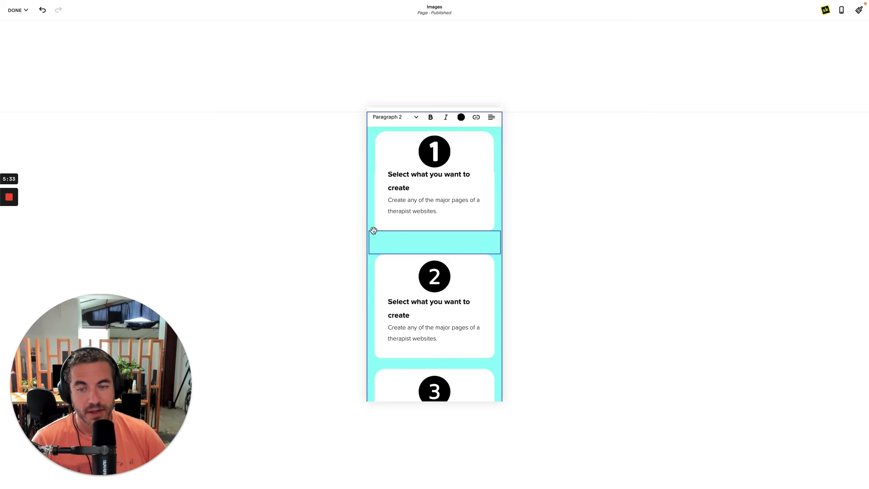
{"action": "key", "text": "Escape"}
{"action": "left_click", "coordinate": [374, 230]}
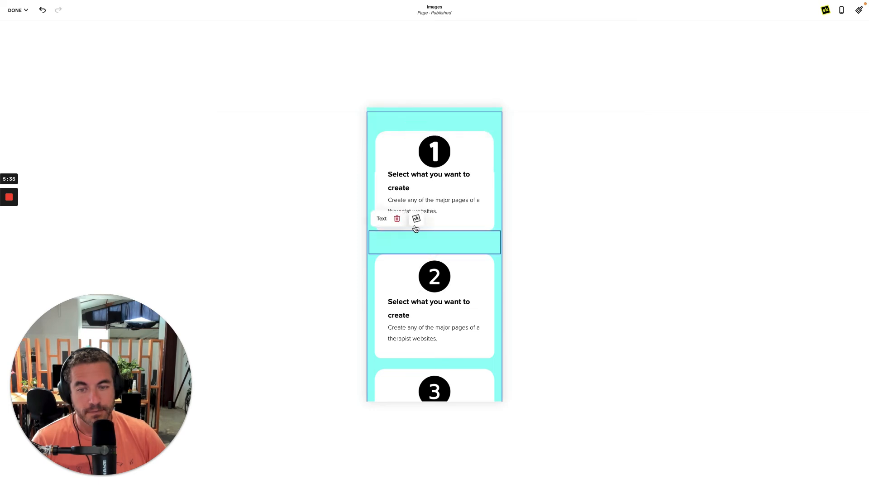
{"action": "left_click", "coordinate": [416, 218]}
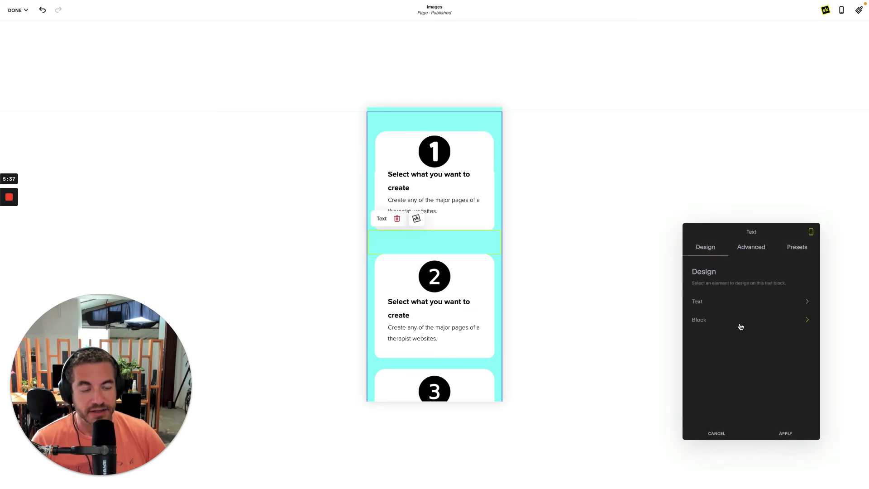
{"action": "left_click", "coordinate": [739, 323]}
{"action": "left_click", "coordinate": [746, 313]}
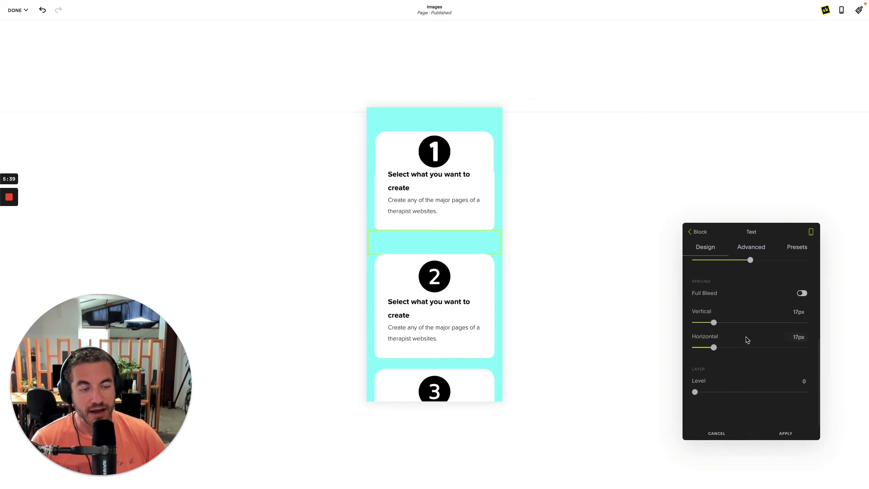
{"action": "left_click", "coordinate": [801, 294]}
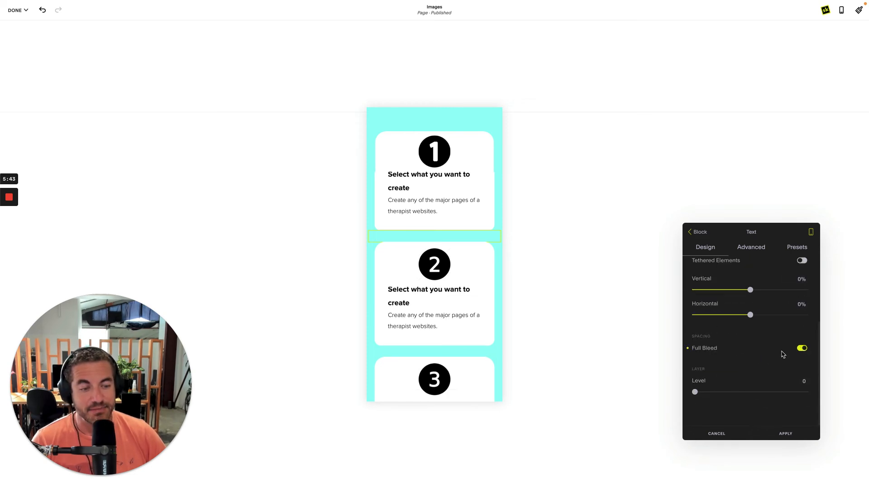
{"action": "left_click", "coordinate": [802, 347]}
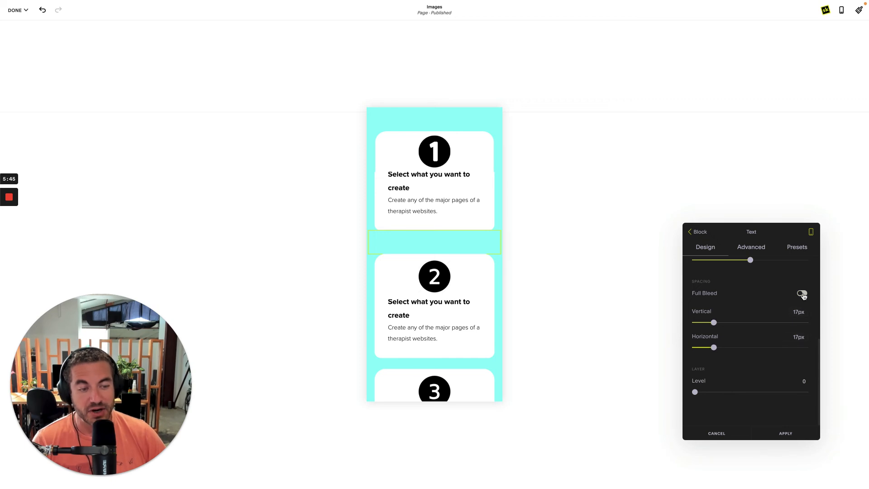
{"action": "left_click", "coordinate": [786, 434]}
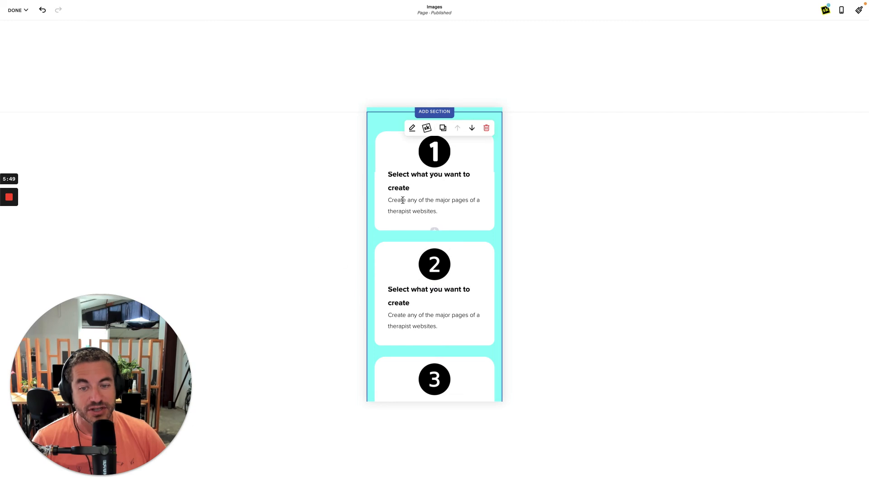
Clear the Image and Block styling of the number 1 inline image and load the Mobile Number preset on it.
{"action": "left_click", "coordinate": [400, 145]}
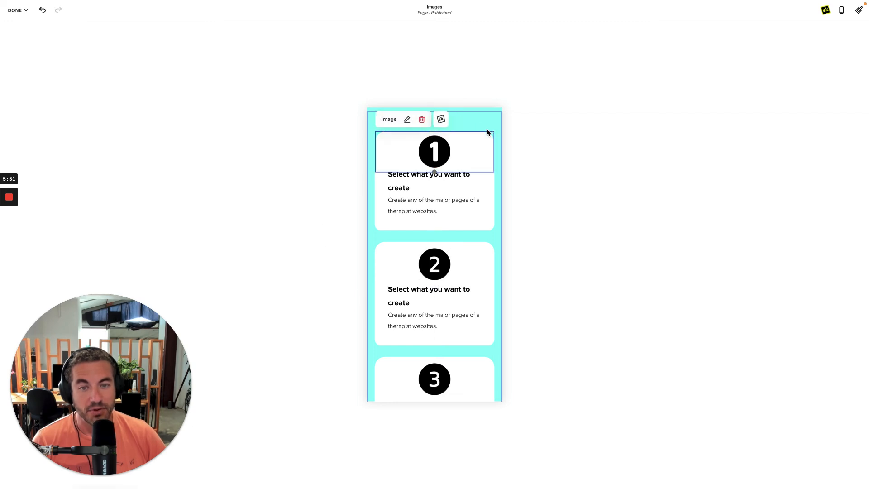
{"action": "left_click", "coordinate": [441, 119]}
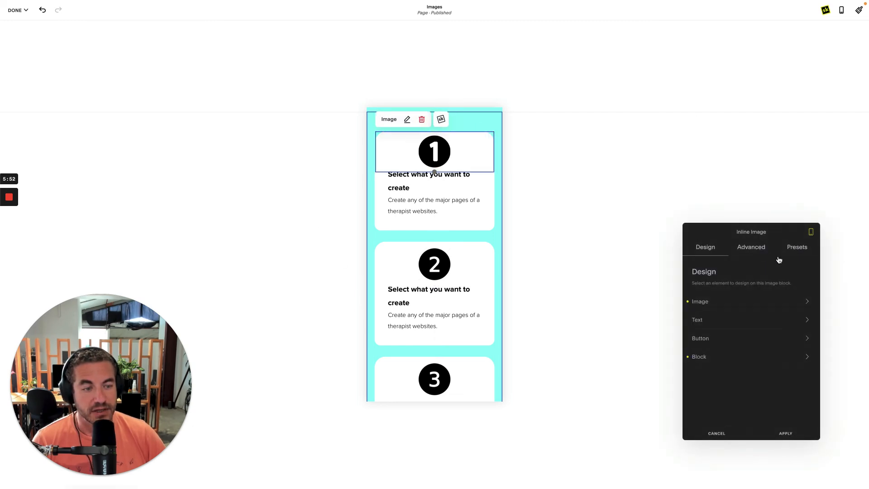
{"action": "left_click", "coordinate": [715, 302]}
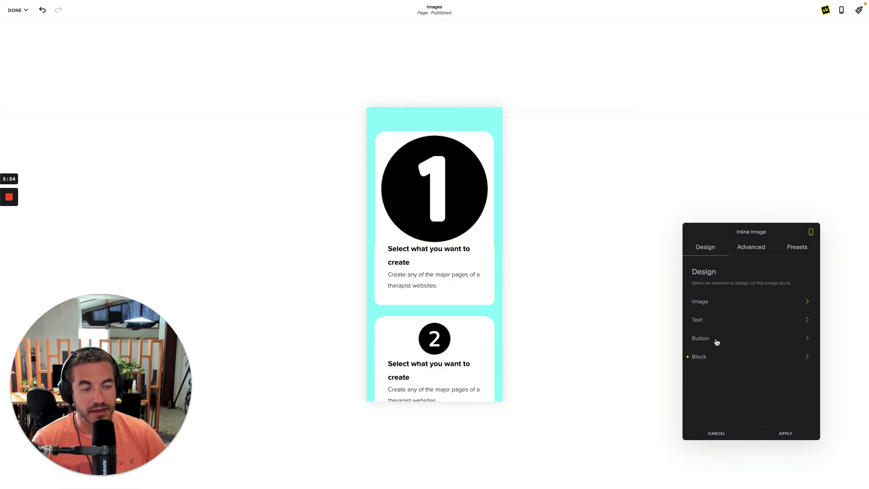
{"action": "left_click", "coordinate": [714, 358]}
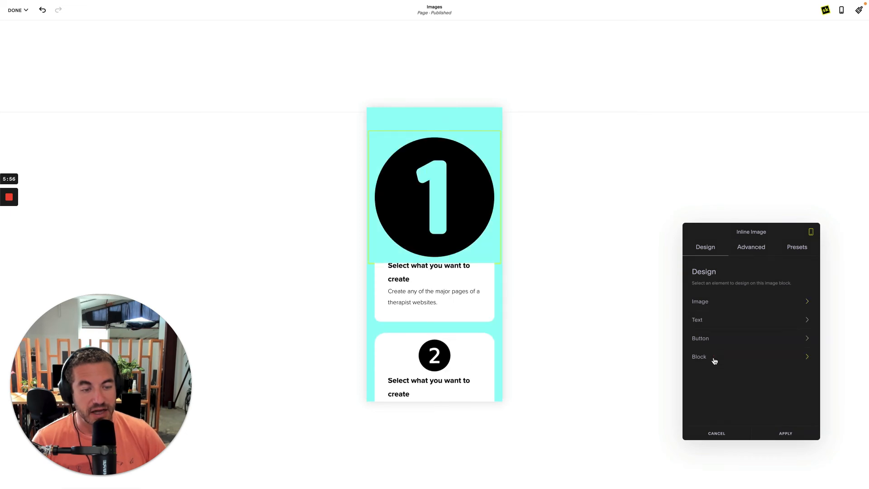
{"action": "left_click", "coordinate": [798, 254]}
{"action": "left_click", "coordinate": [760, 333]}
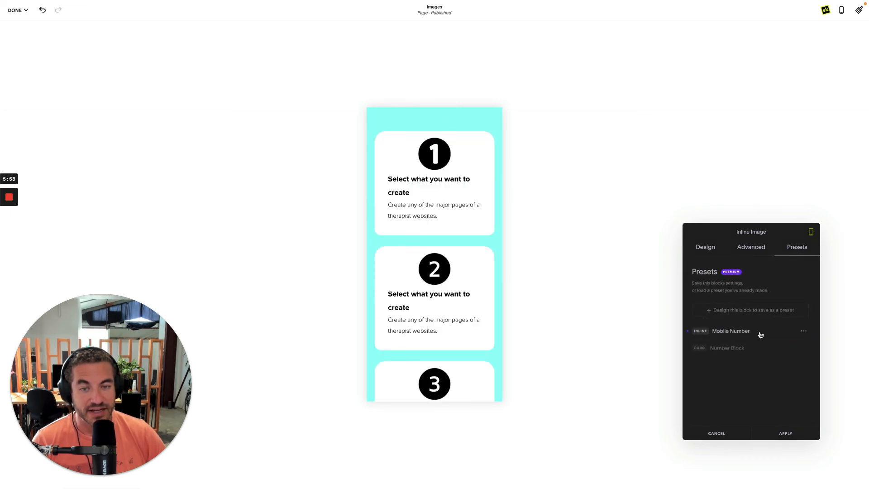
Edit the Mobile Number preset to an image width of 28%, update the preset, and apply it.
{"action": "left_click", "coordinate": [803, 330]}
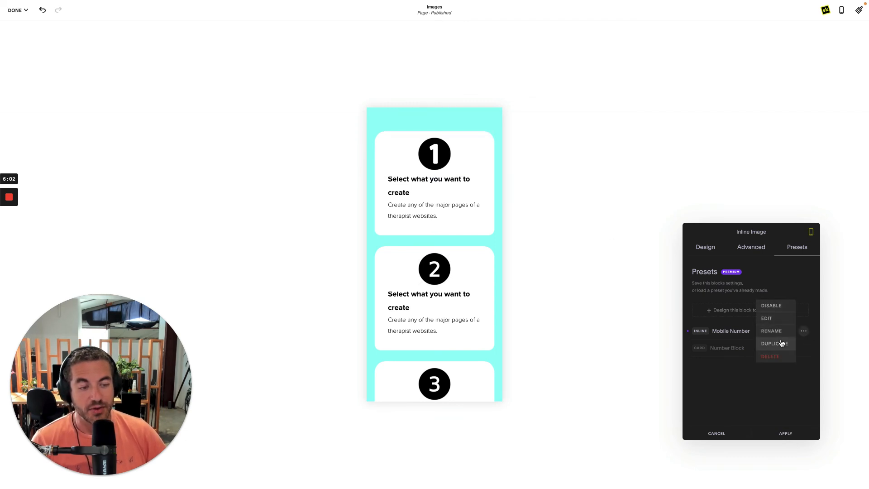
{"action": "left_click", "coordinate": [777, 320]}
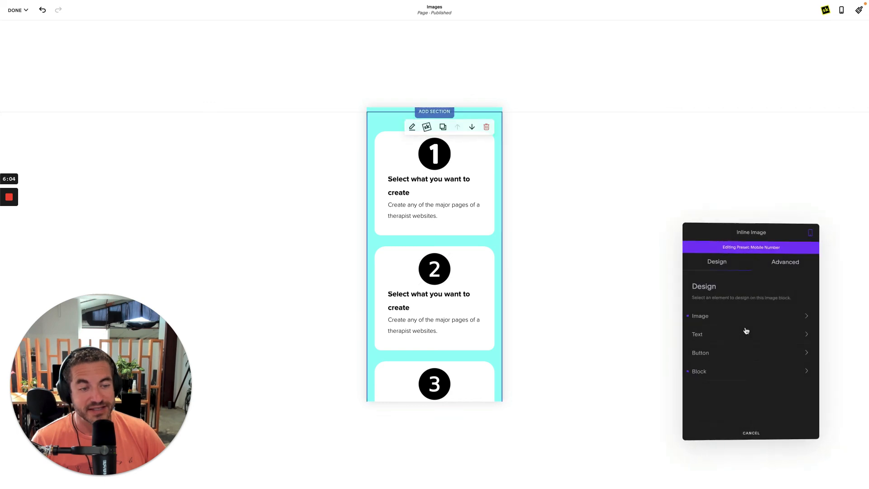
{"action": "left_click", "coordinate": [741, 321]}
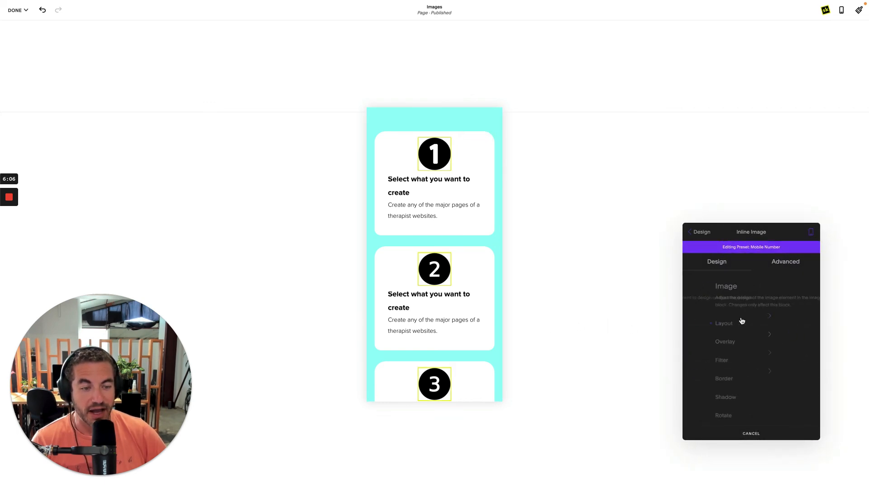
{"action": "left_click", "coordinate": [743, 324]}
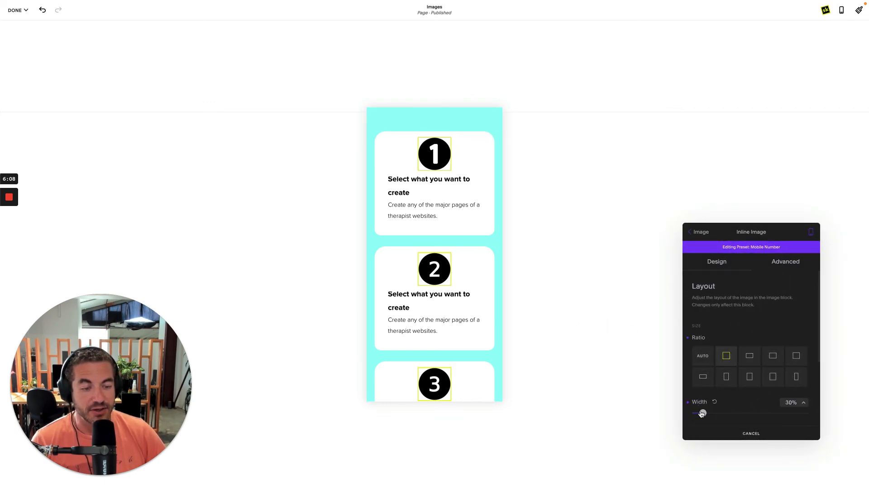
{"action": "mouse_move", "coordinate": [702, 413]}
{"action": "left_mouse_down"}
{"action": "mouse_move", "coordinate": [724, 414]}
{"action": "mouse_move", "coordinate": [700, 413]}
{"action": "left_mouse_up"}
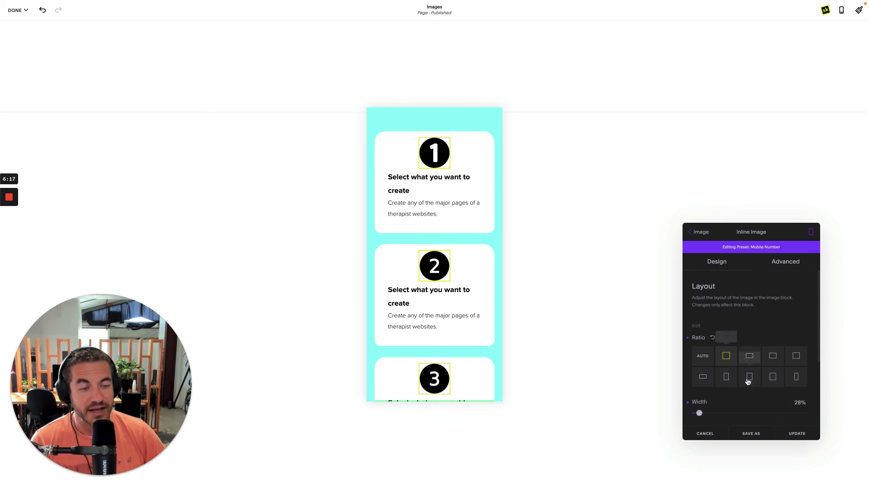
{"action": "left_click", "coordinate": [797, 434]}
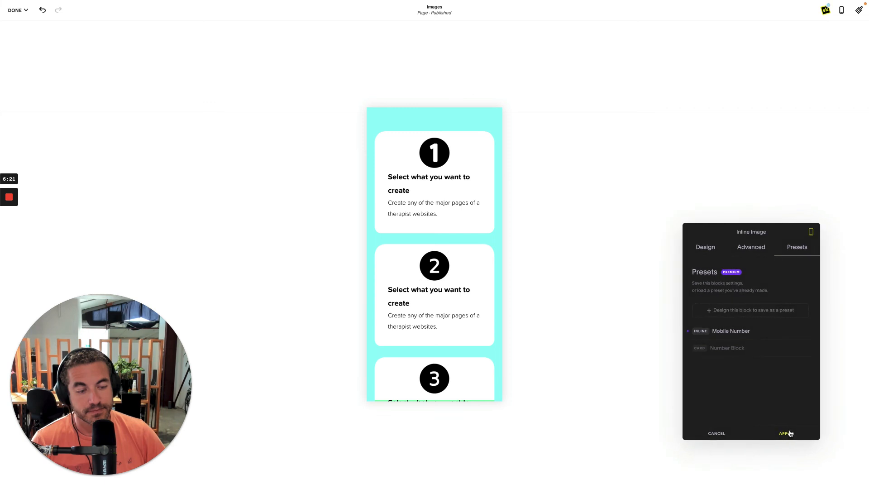
{"action": "left_click", "coordinate": [789, 434]}
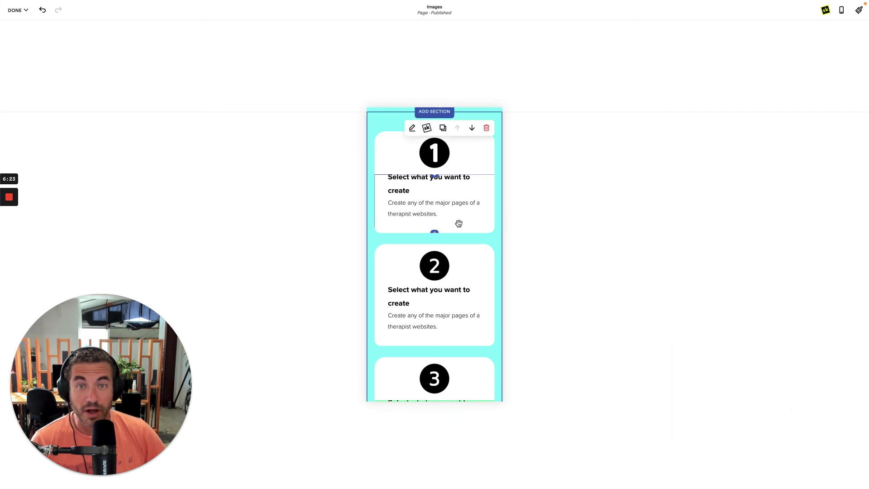